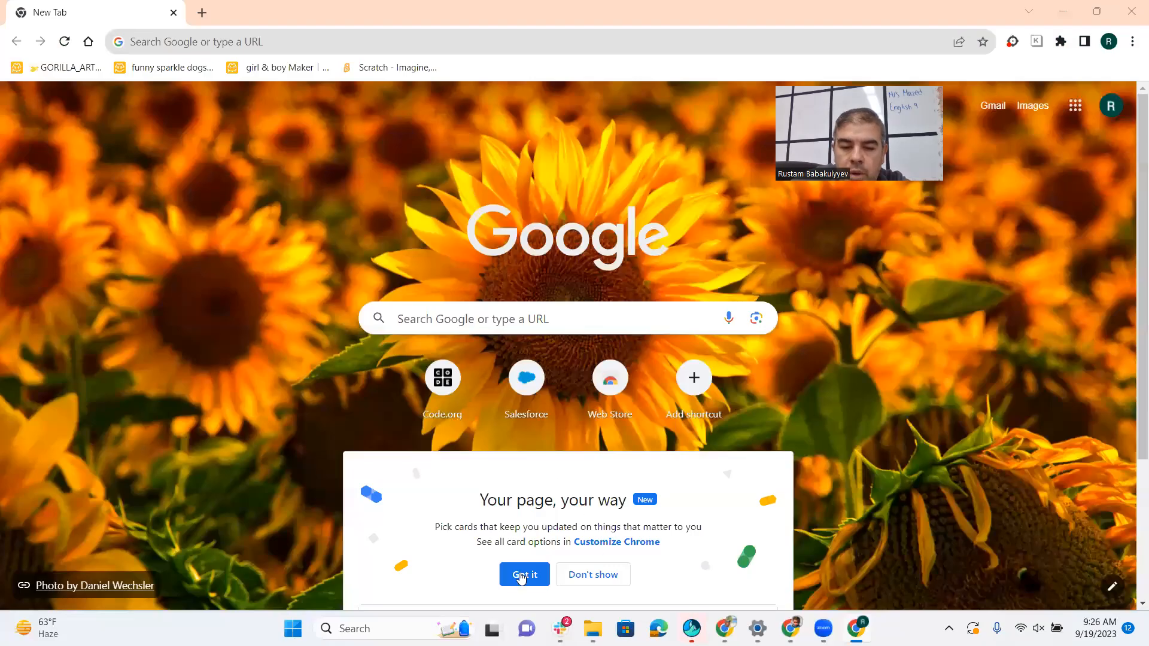
# Dismiss the card suggestion on the new tab page, open the Gmail inbox and go from it to Google Classroom
pyautogui.click(522, 575)
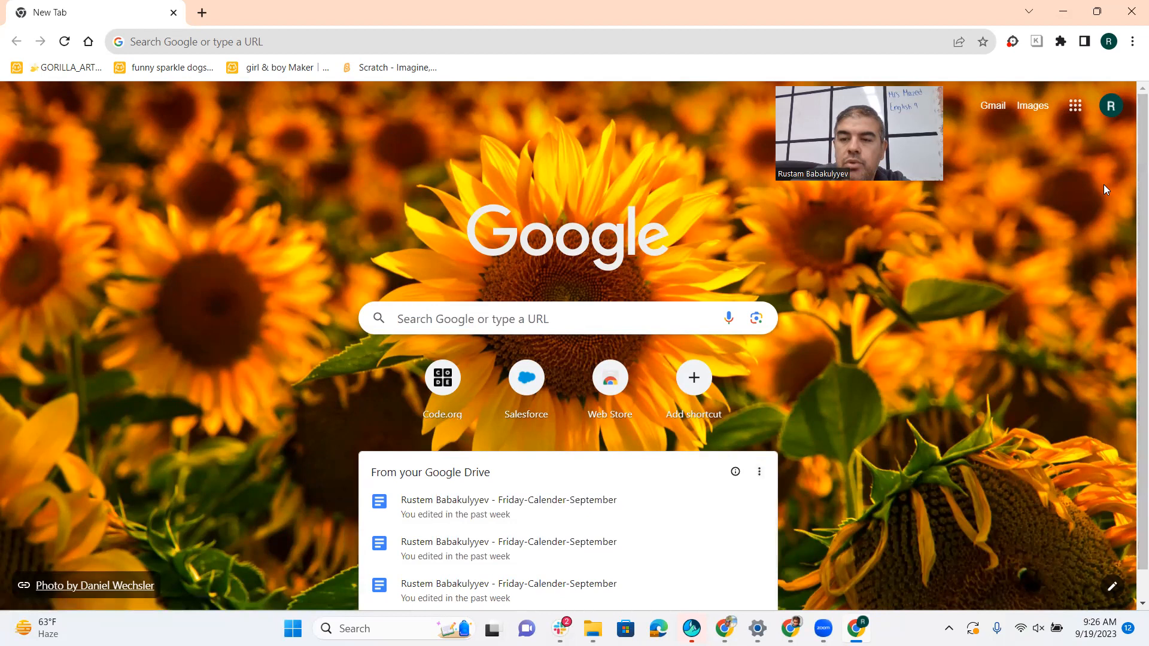
pyautogui.click(1075, 107)
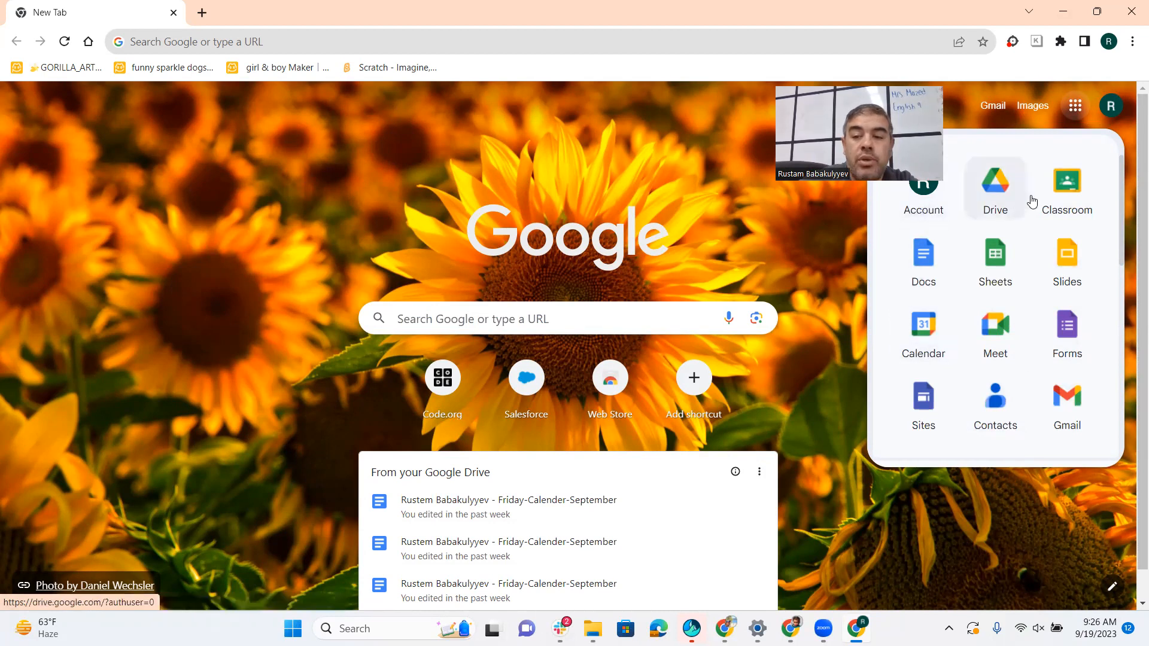
pyautogui.click(992, 107)
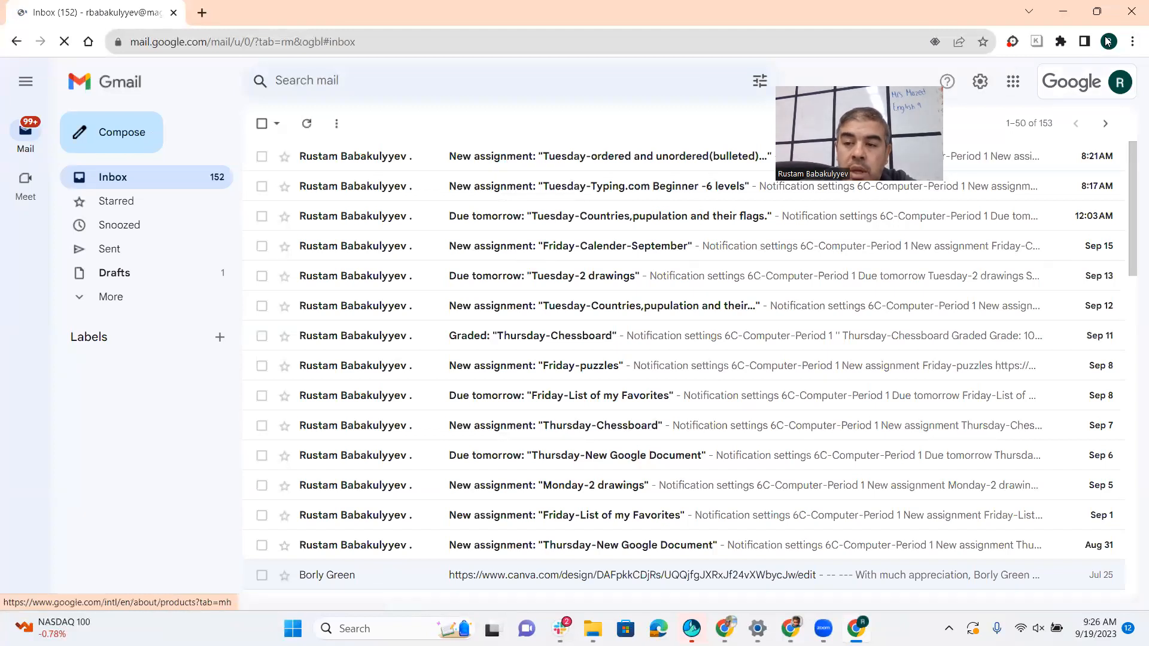
pyautogui.click(1012, 81)
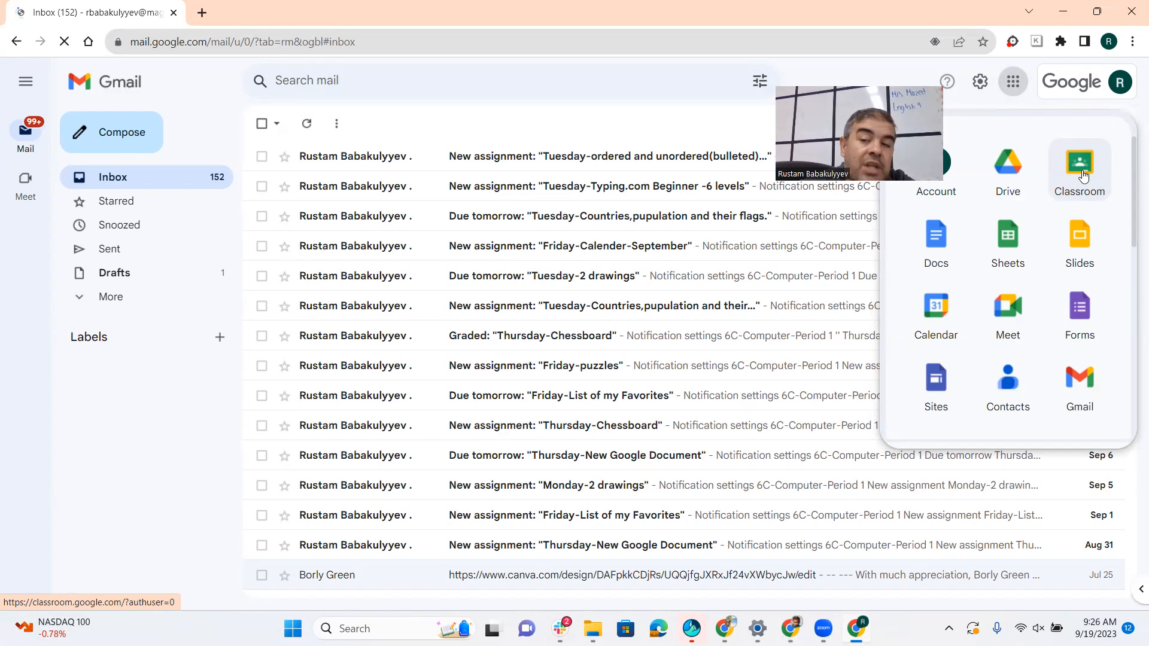
pyautogui.click(1075, 172)
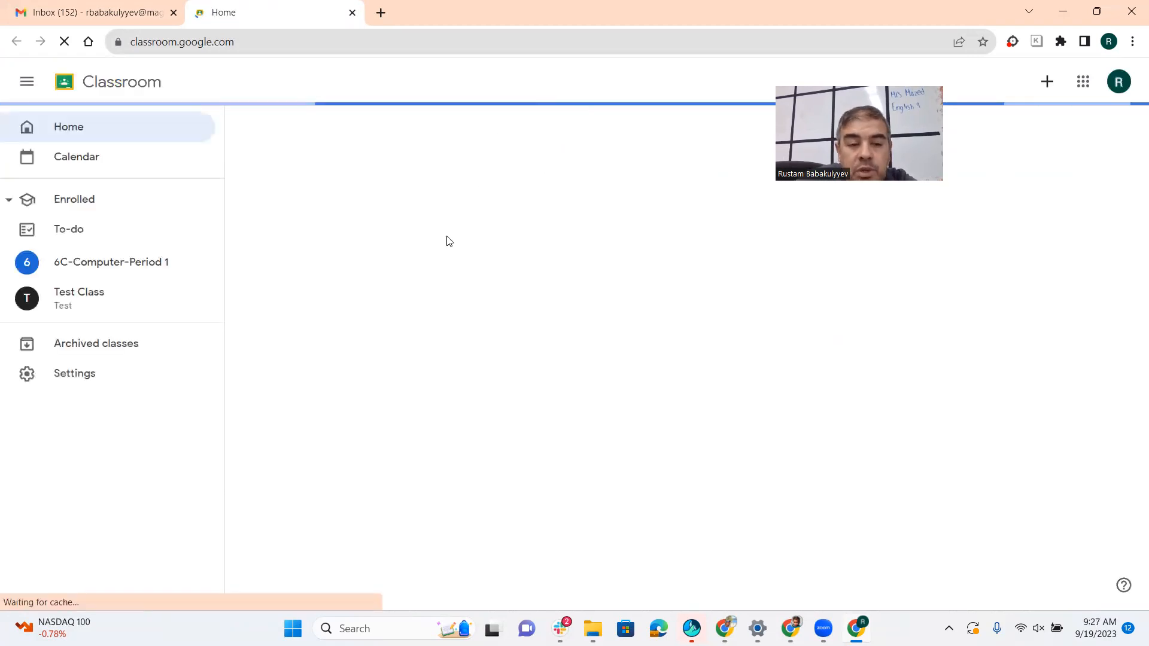
# Open the Classwork page of the 6C-Computer-Period 1 class and expand the "Monday-Typing.com Beginner -6 levels" assignment
pyautogui.click(377, 150)
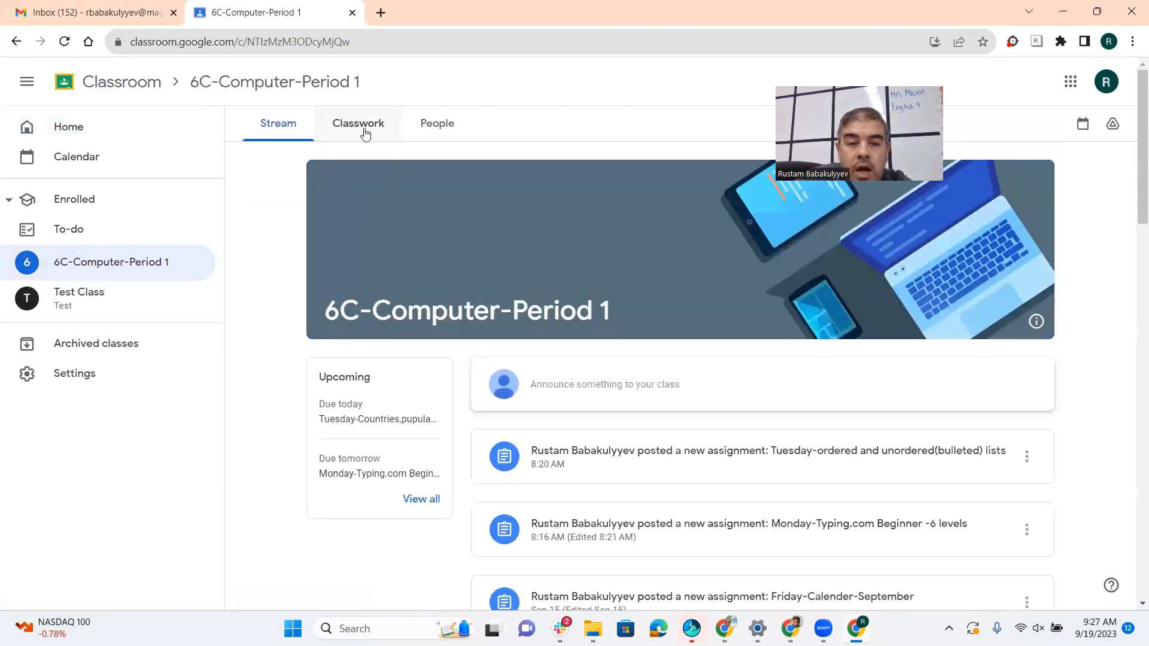
pyautogui.click(364, 128)
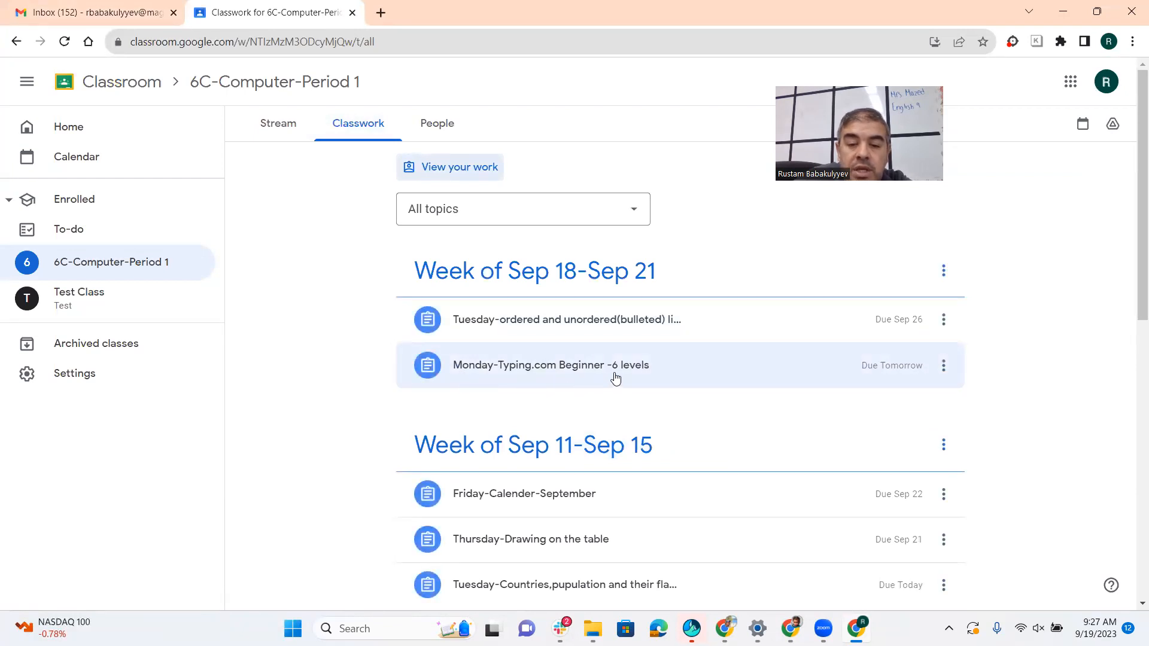
pyautogui.click(588, 380)
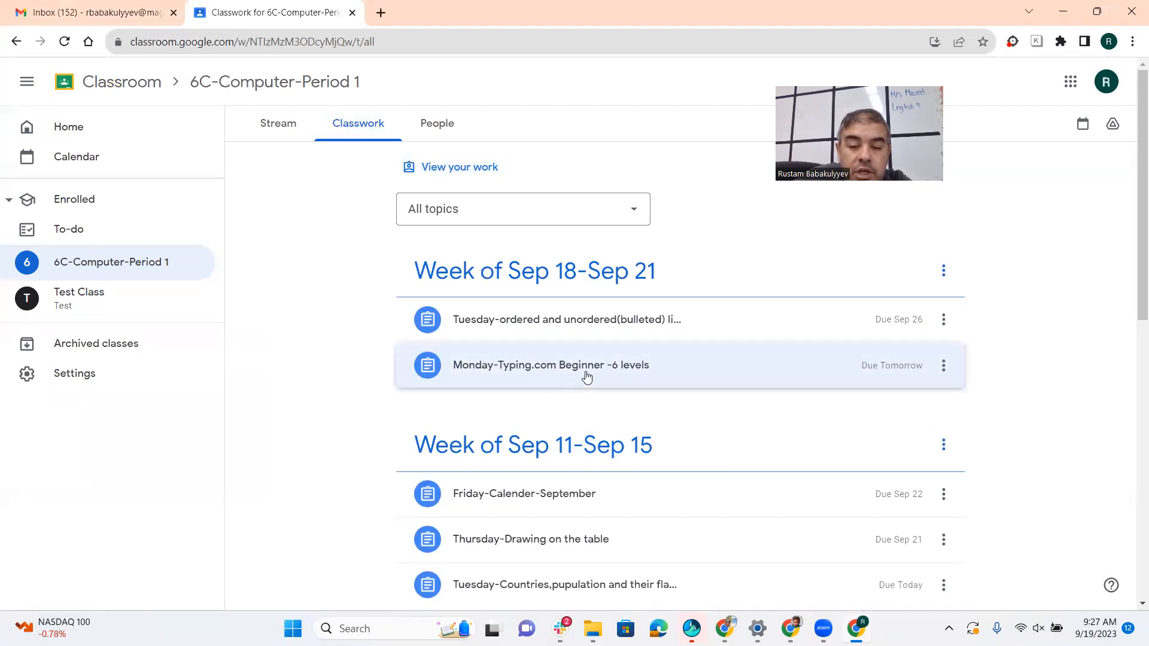
pyautogui.scroll(-1, 587, 419)
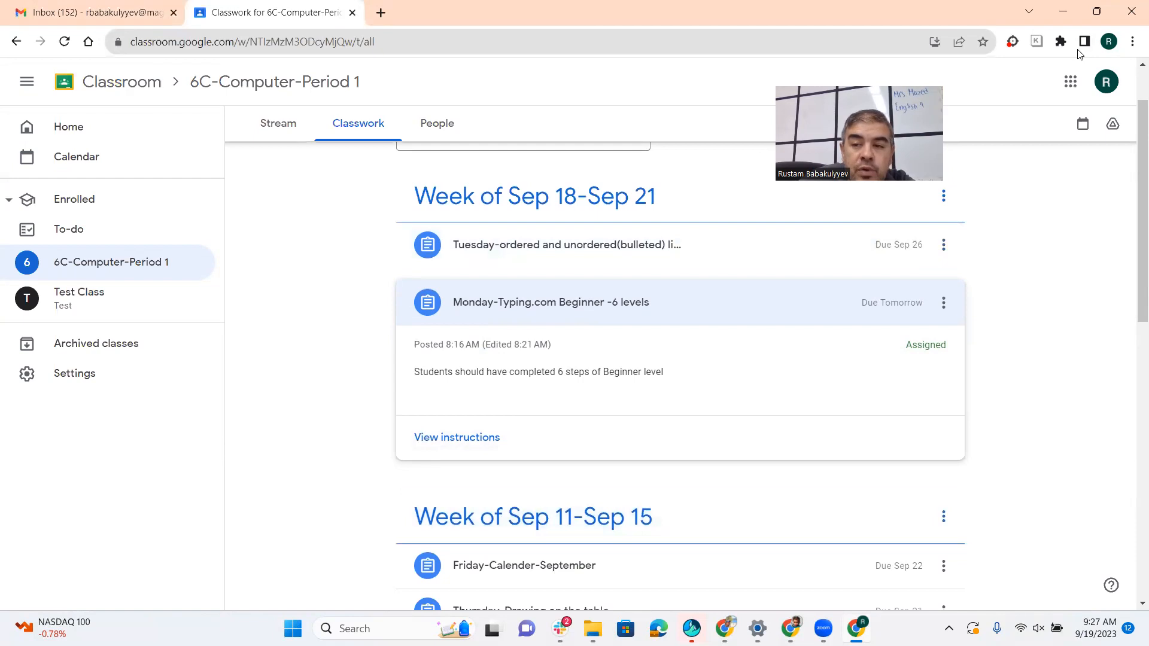
# Switch to the typing.com teacher site and review the lesson progress of all students in 6C-Computer-Period 1
pyautogui.click(381, 11)
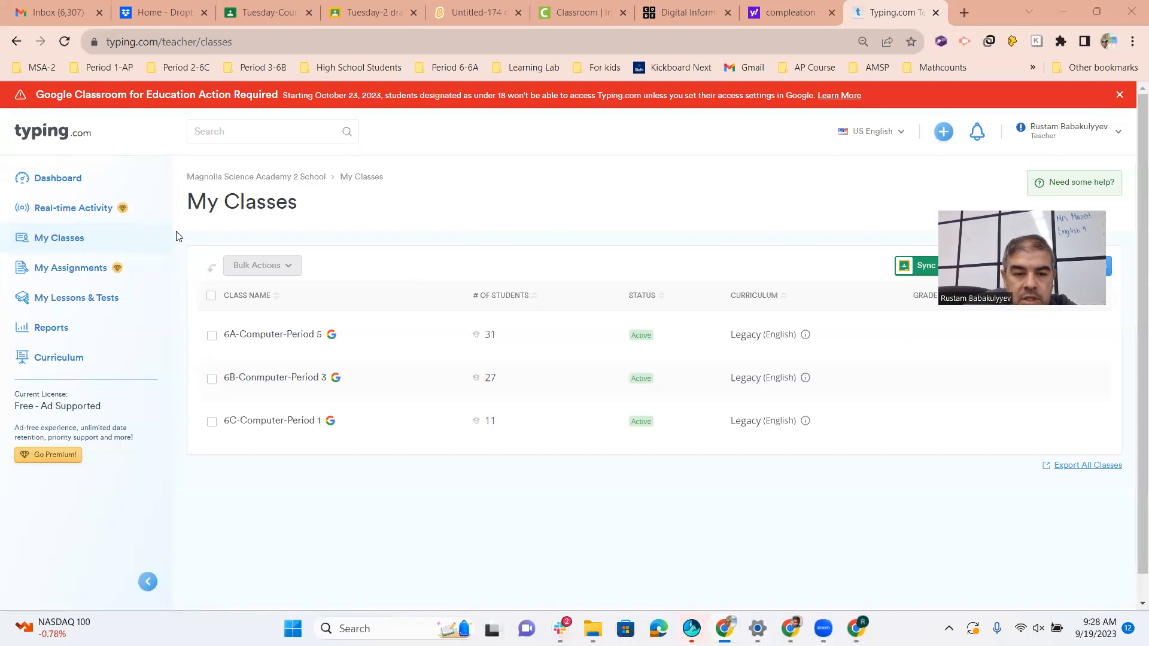
pyautogui.click(267, 429)
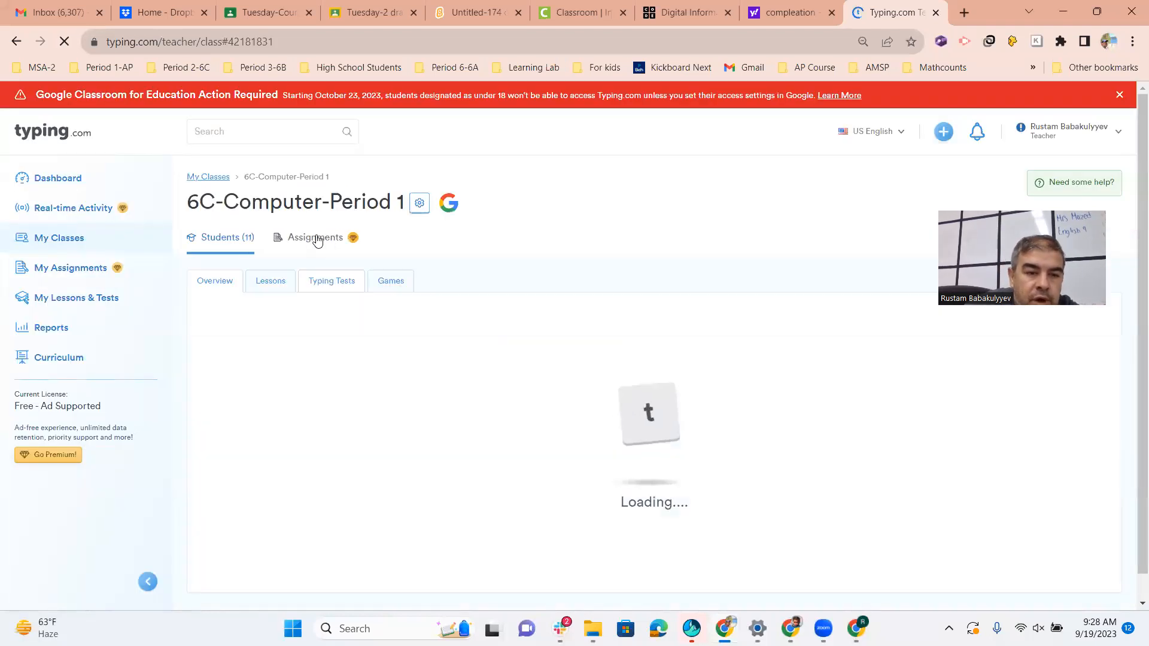
pyautogui.click(271, 283)
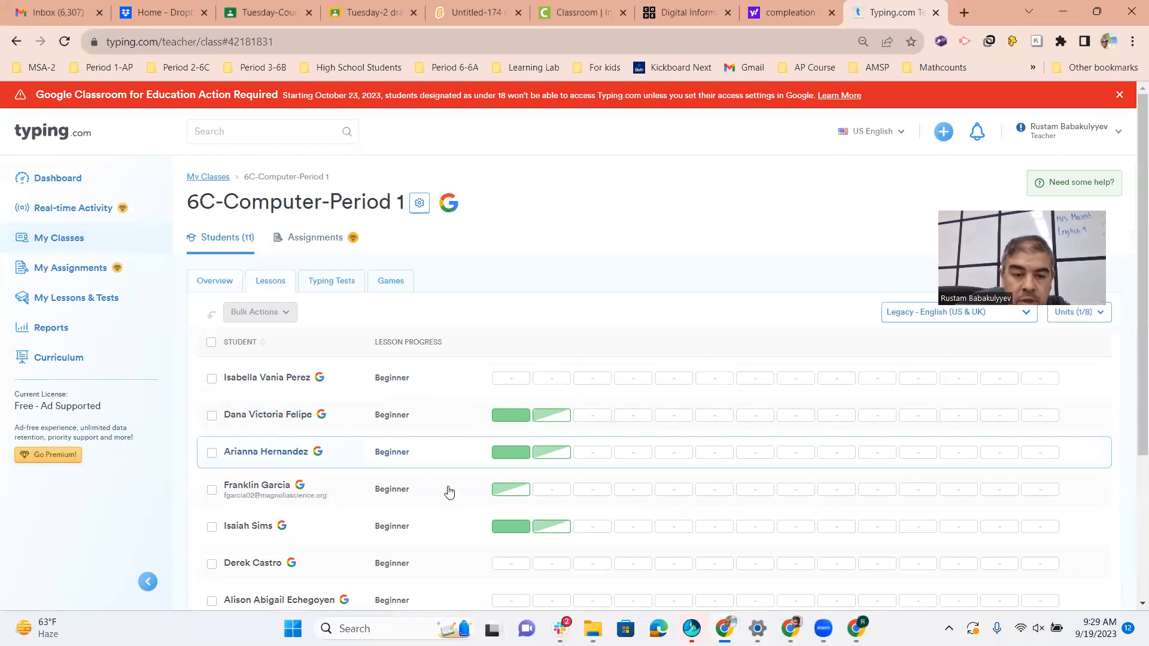
pyautogui.moveTo(517, 396)
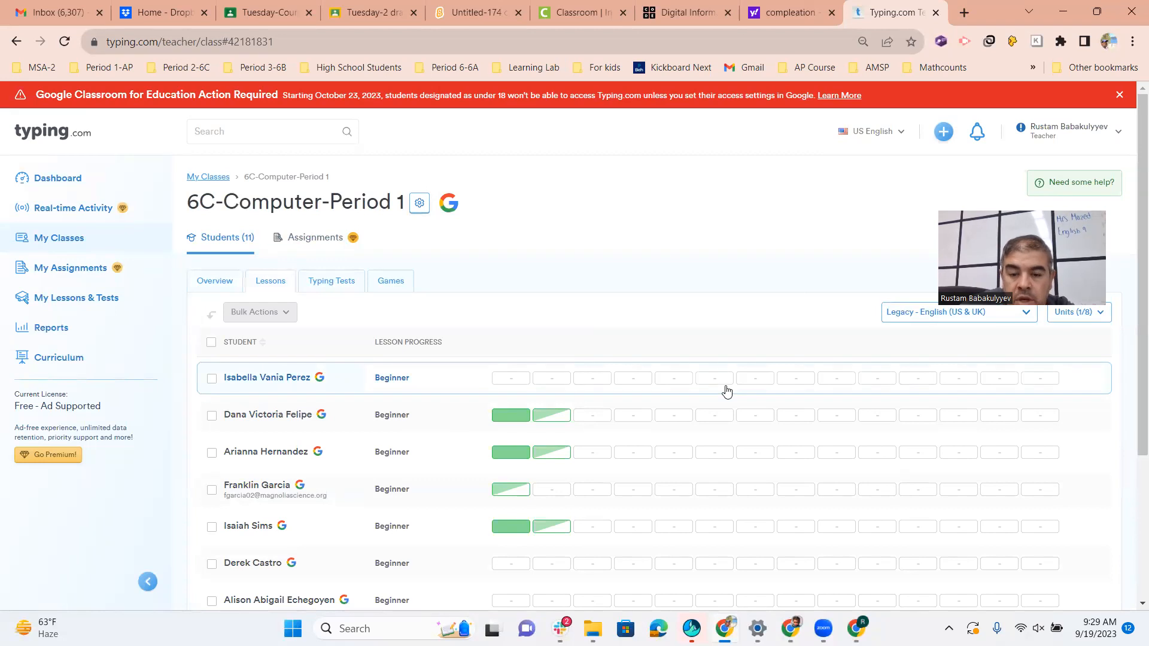
pyautogui.scroll(-4, 727, 392)
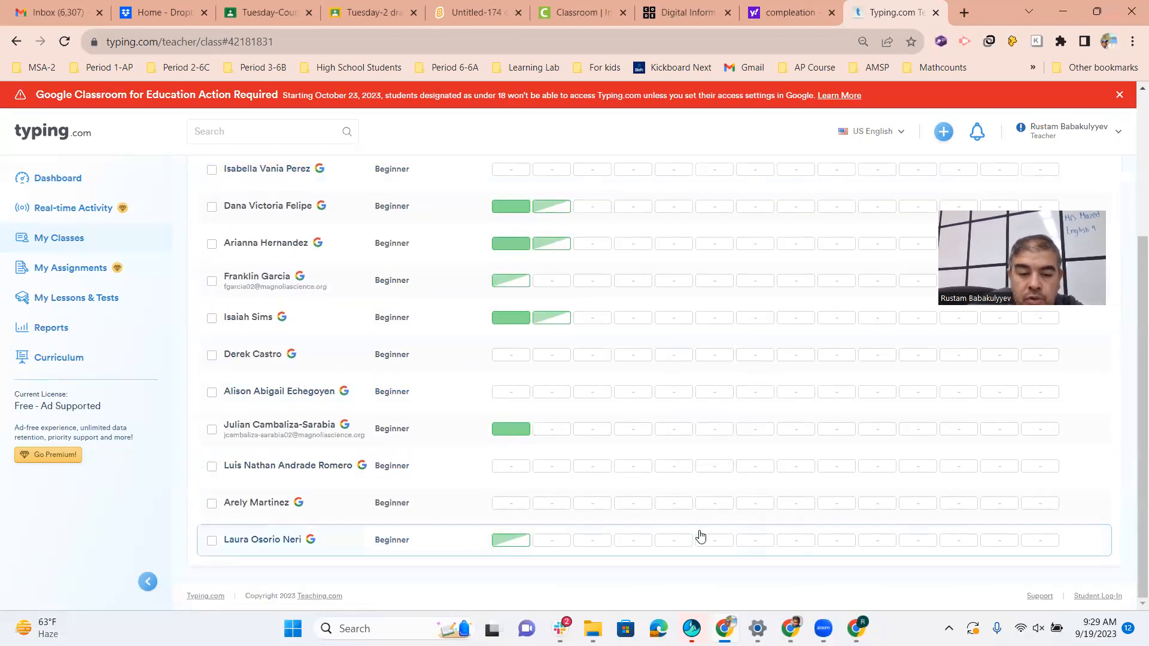
pyautogui.scroll(4, 700, 535)
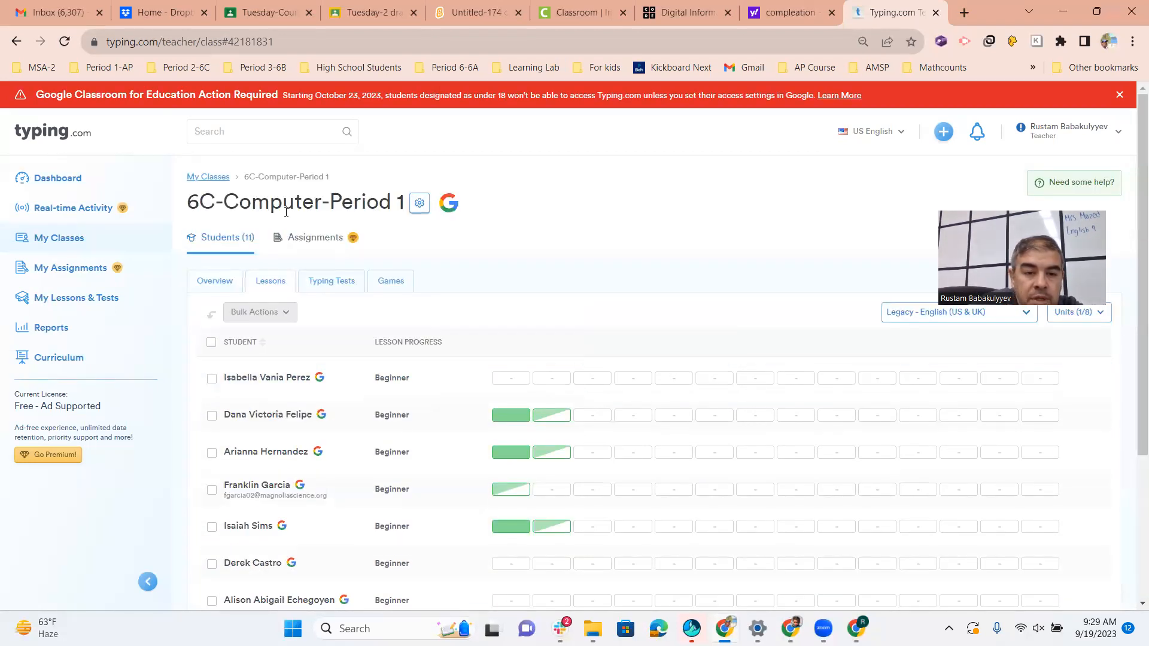
# Return to the class list and review the students' lesson progress in 6A-Computer-Period 5
pyautogui.click(58, 240)
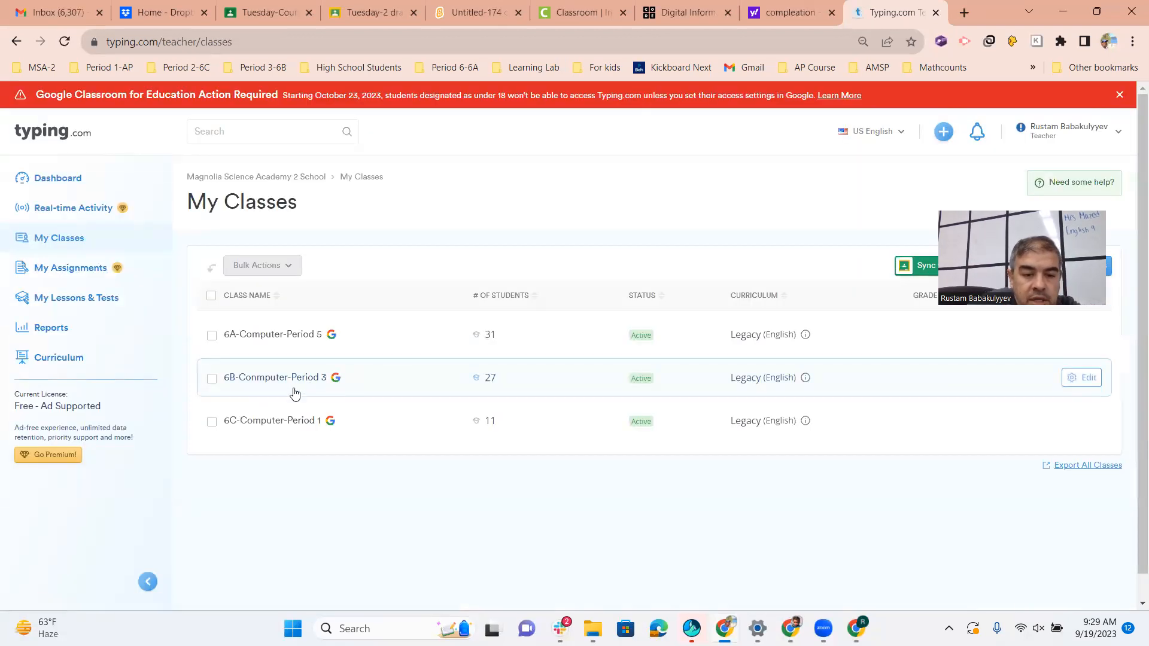
pyautogui.click(289, 342)
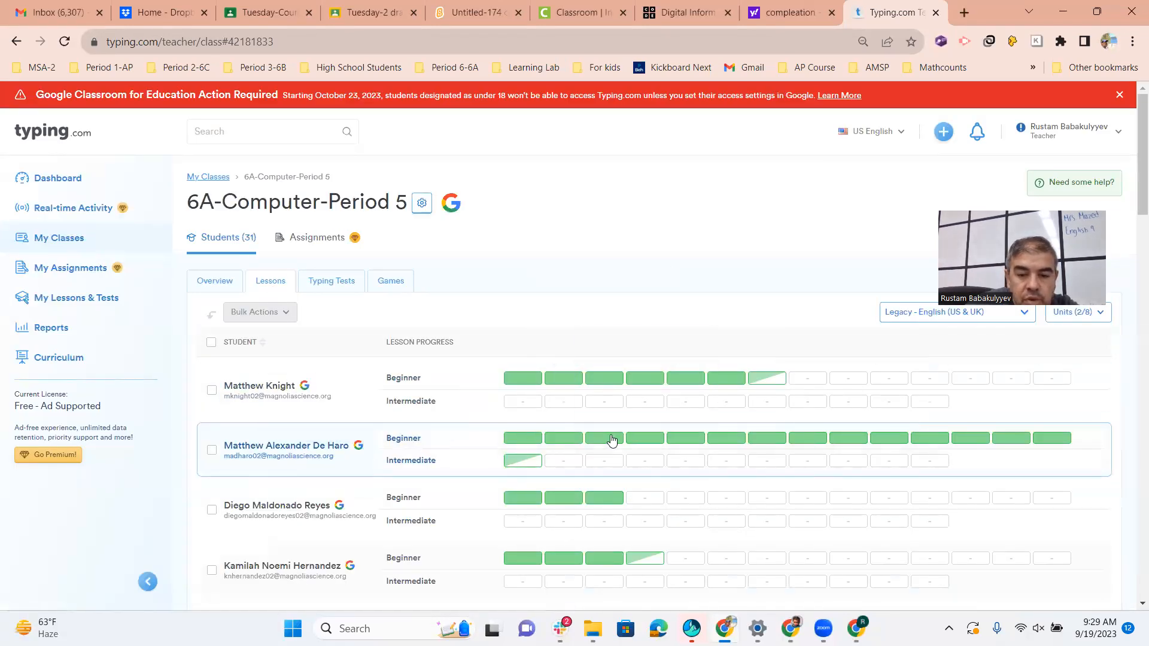
pyautogui.scroll(-5, 573, 184)
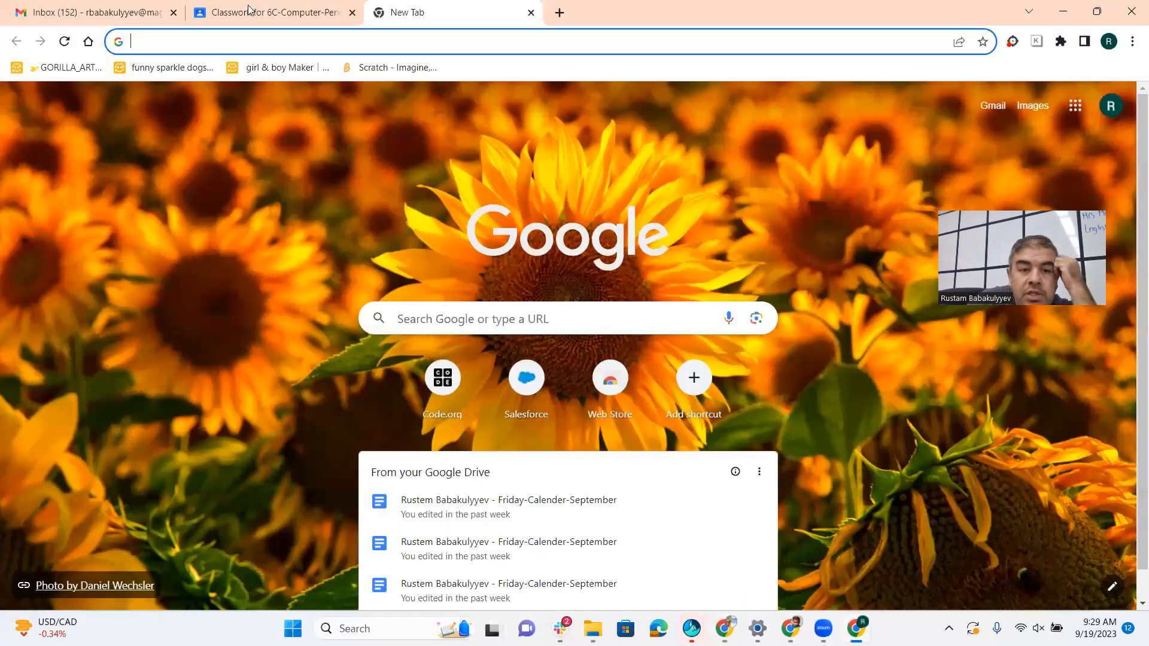
# Return to Google Classroom and open the full instructions of the Tuesday ordered and unordered(bulleted) lists assignment
pyautogui.click(247, 10)
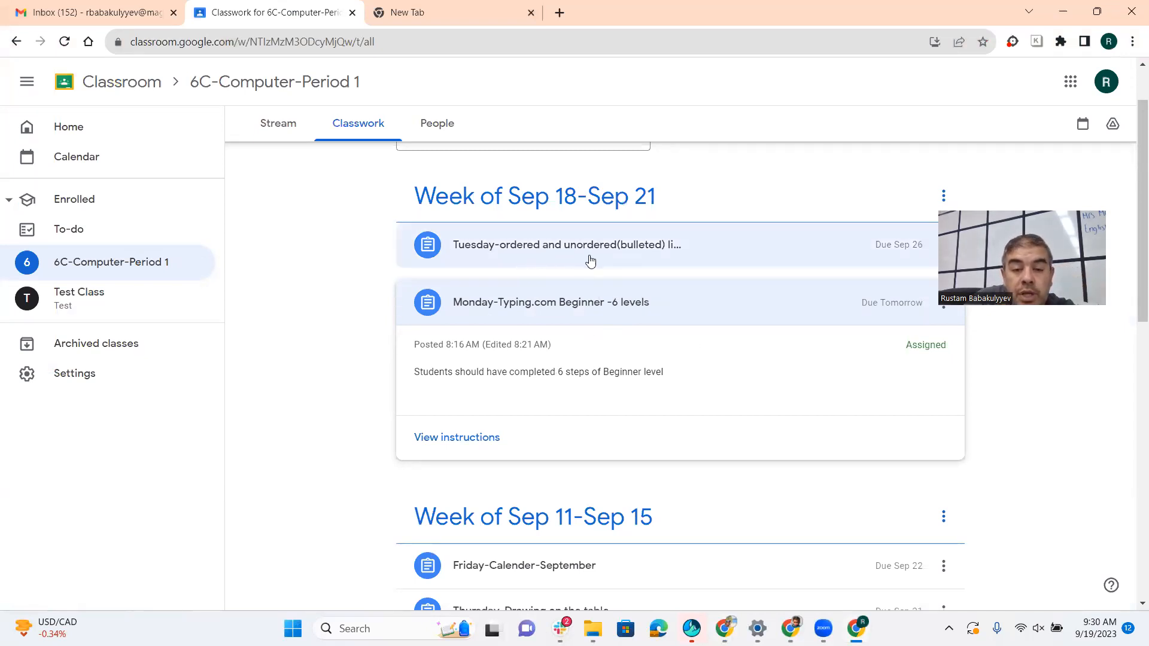
pyautogui.click(638, 256)
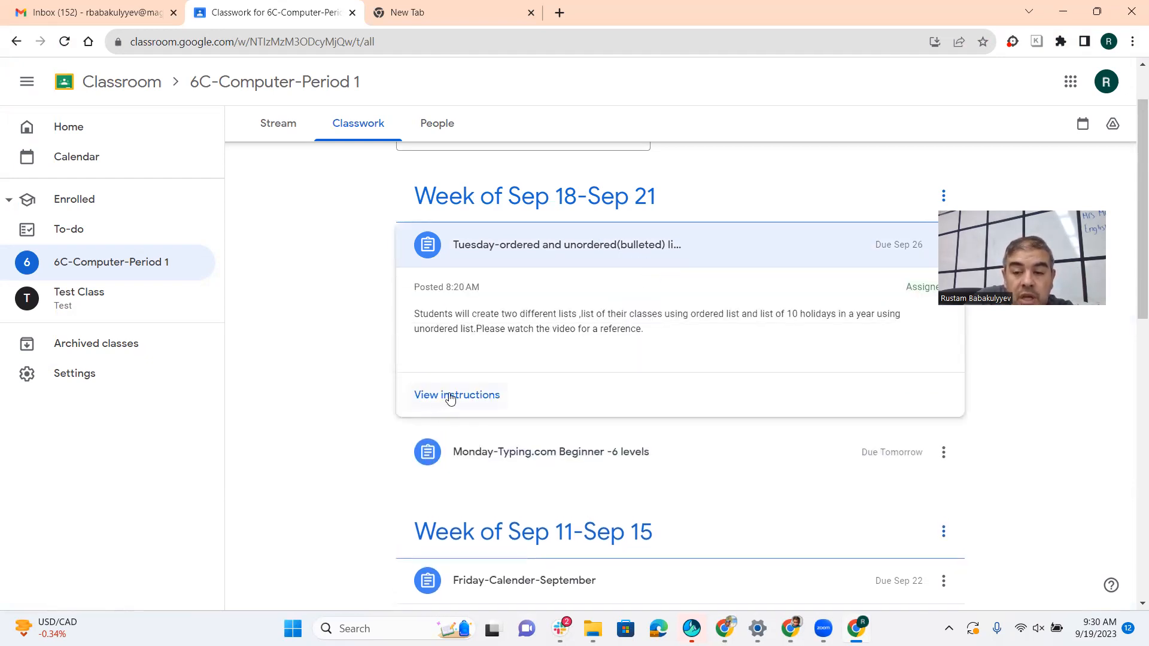
pyautogui.click(454, 394)
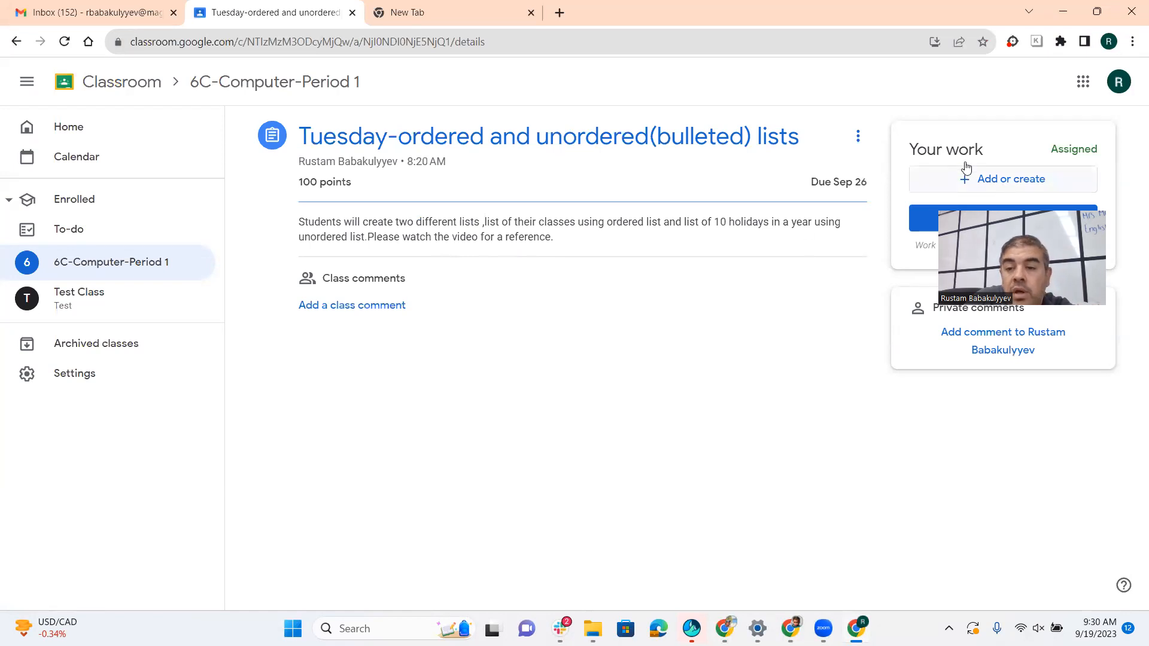
# Create a new Google Docs file as the work for this assignment and open it
pyautogui.click(957, 182)
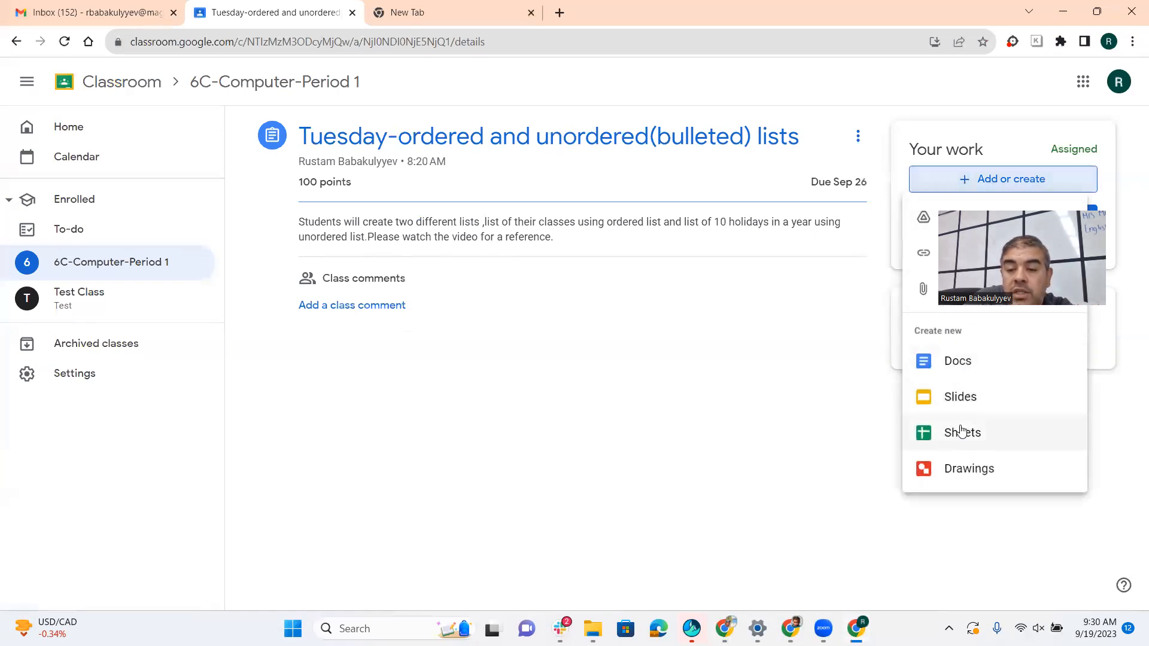
pyautogui.click(950, 368)
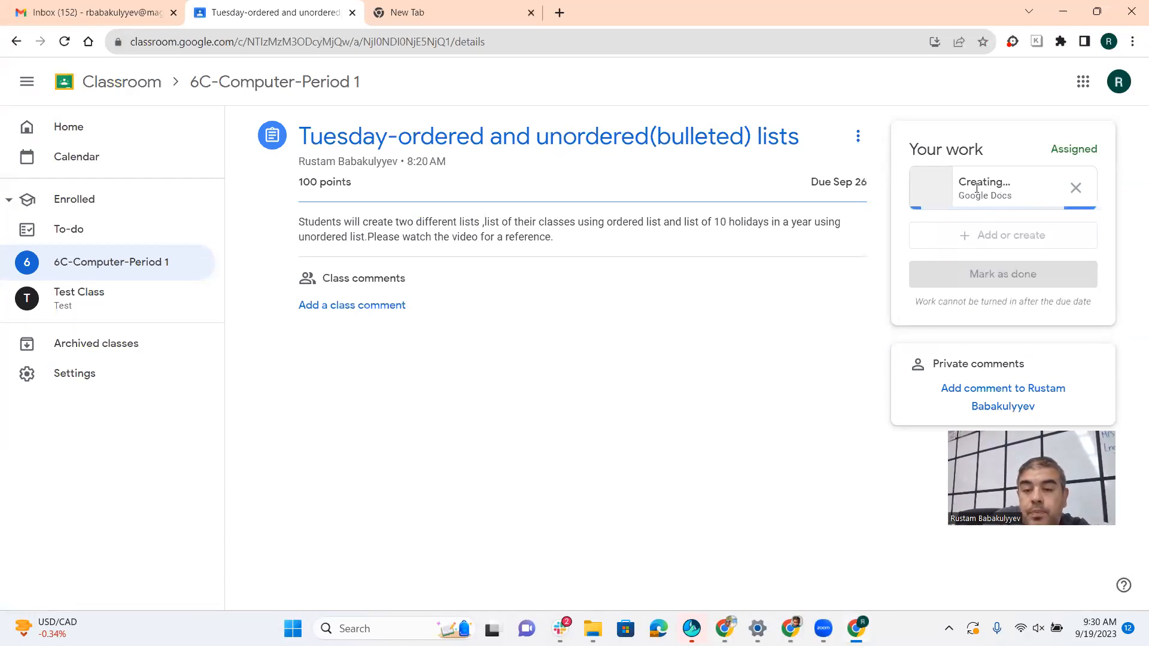
pyautogui.click(997, 180)
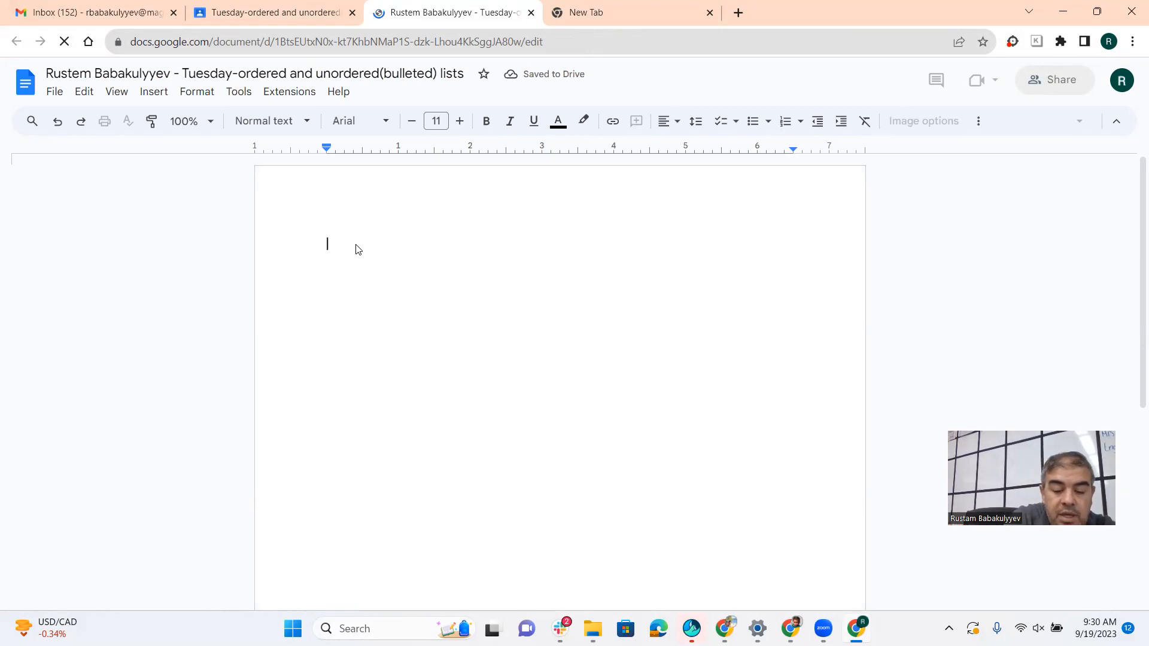
# Enter the line "My classes and Holidays throughout the year" at the start of the blank document
pyautogui.write('My classes a')
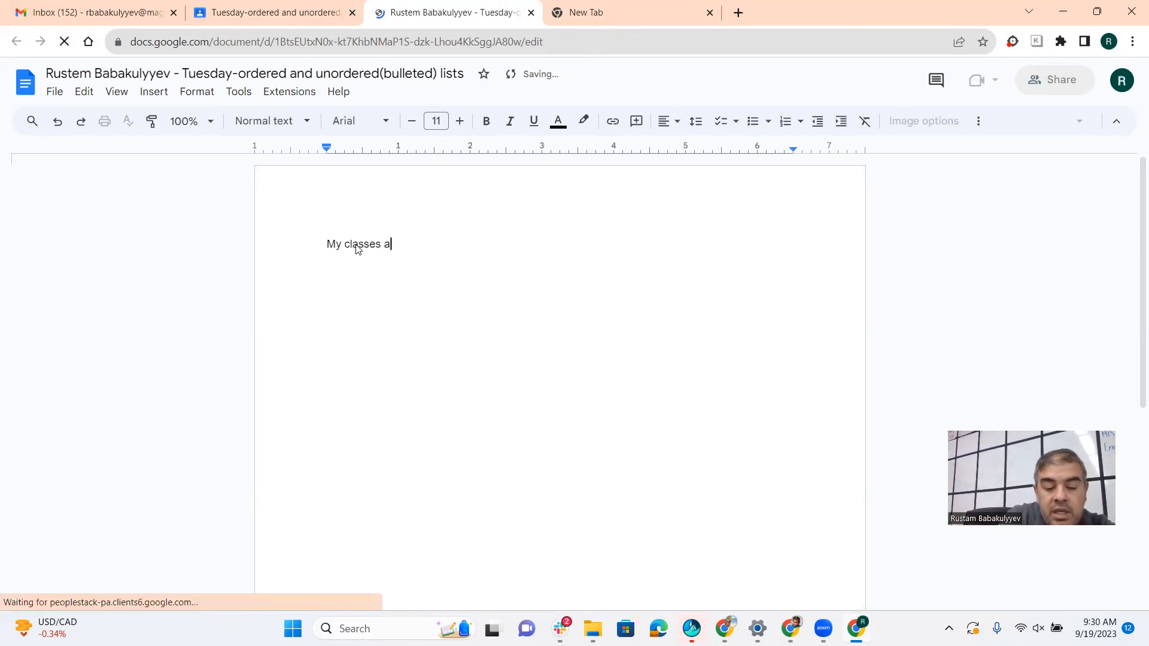
pyautogui.write('nd ')
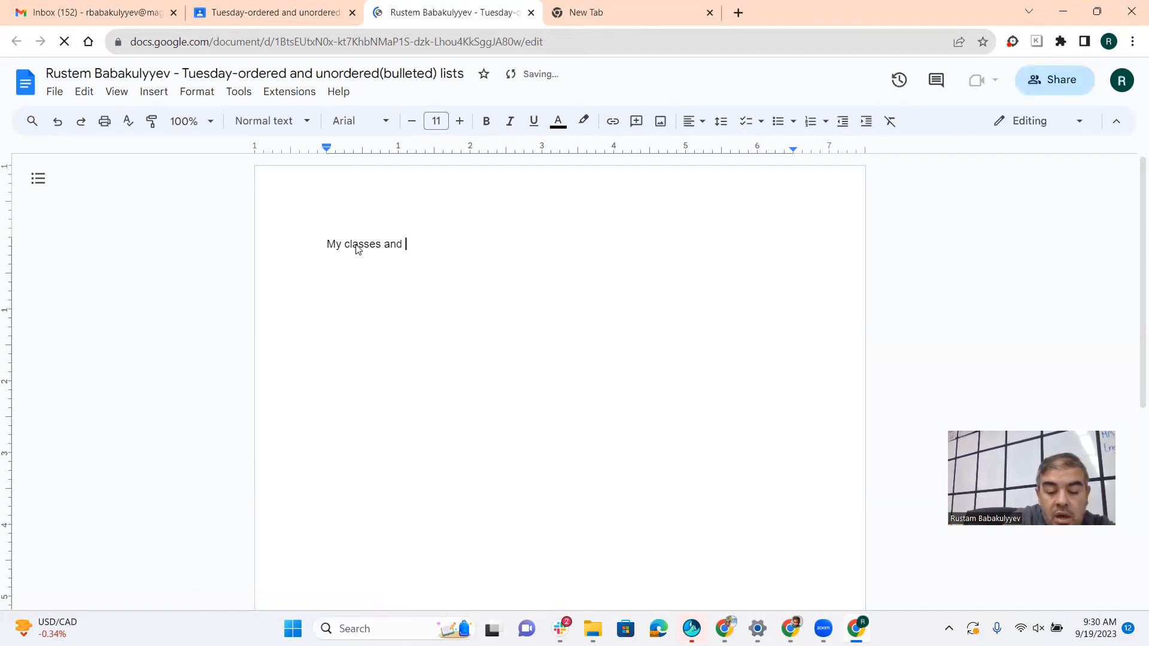
pyautogui.write('Holidays ')
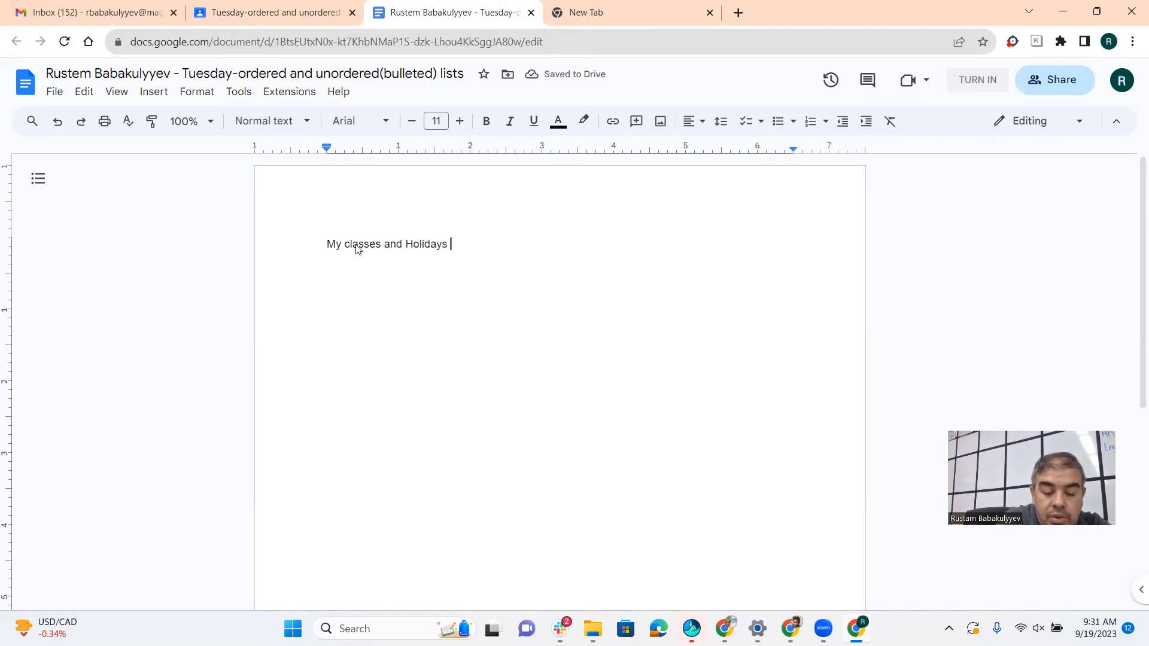
pyautogui.write('throughout h')
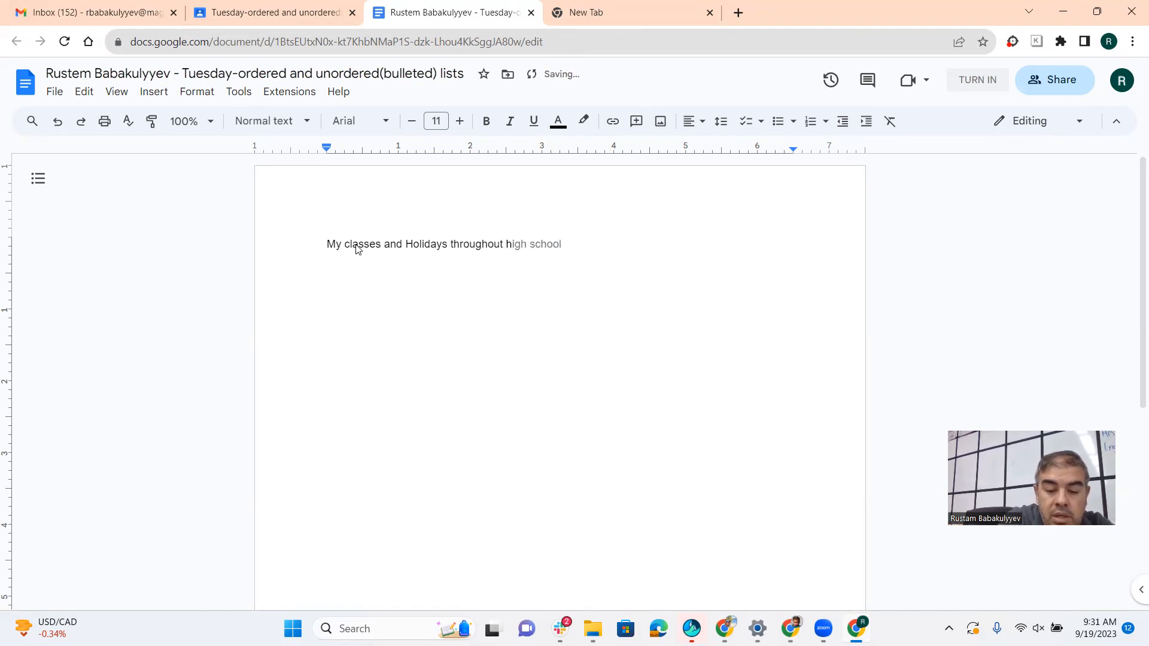
pyautogui.press('BackSpace')
pyautogui.write('the year')
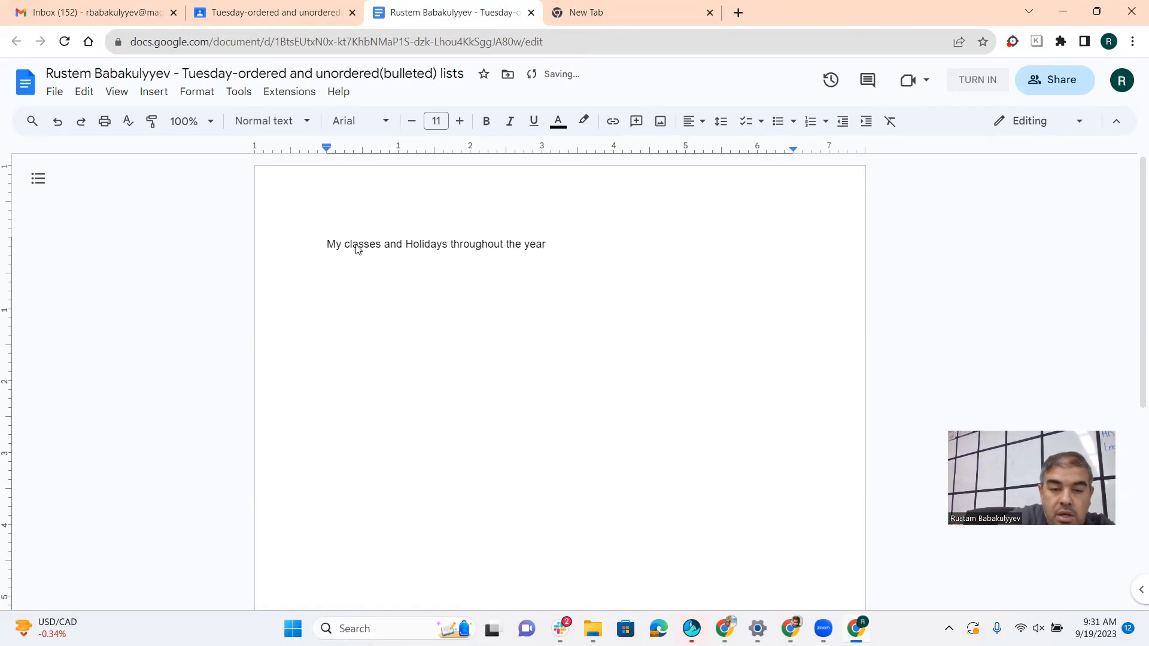
# Apply the Heading 1 style to the line "My classes and Holidays throughout the year"
pyautogui.moveTo(546, 244); pyautogui.dragTo(318, 254)
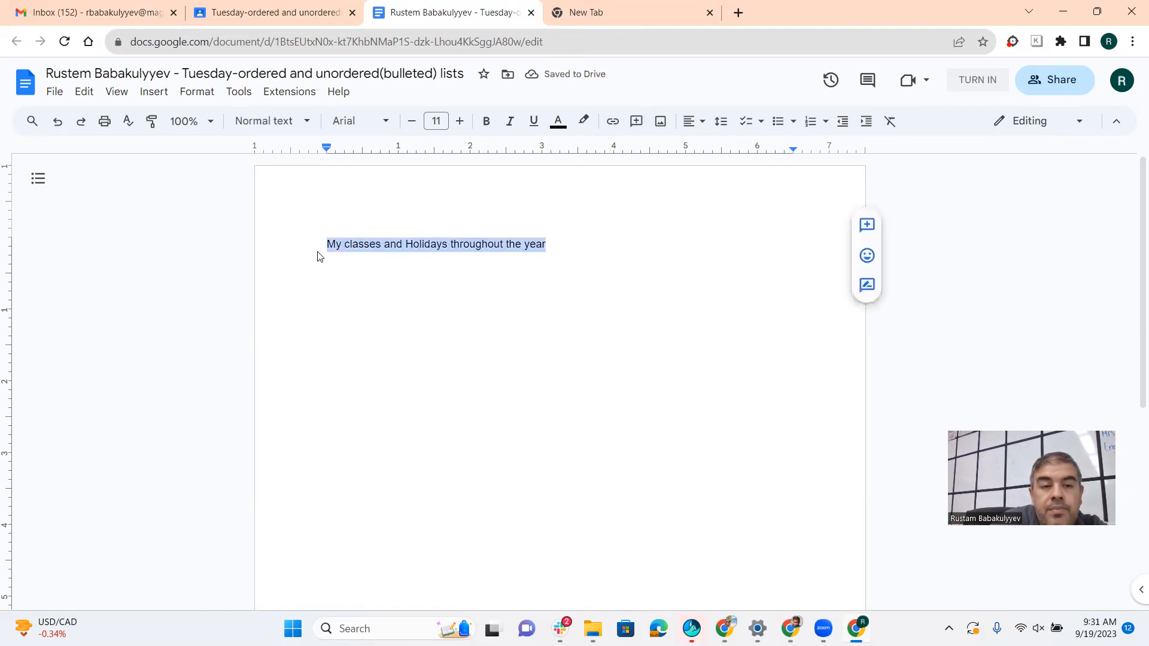
pyautogui.click(298, 123)
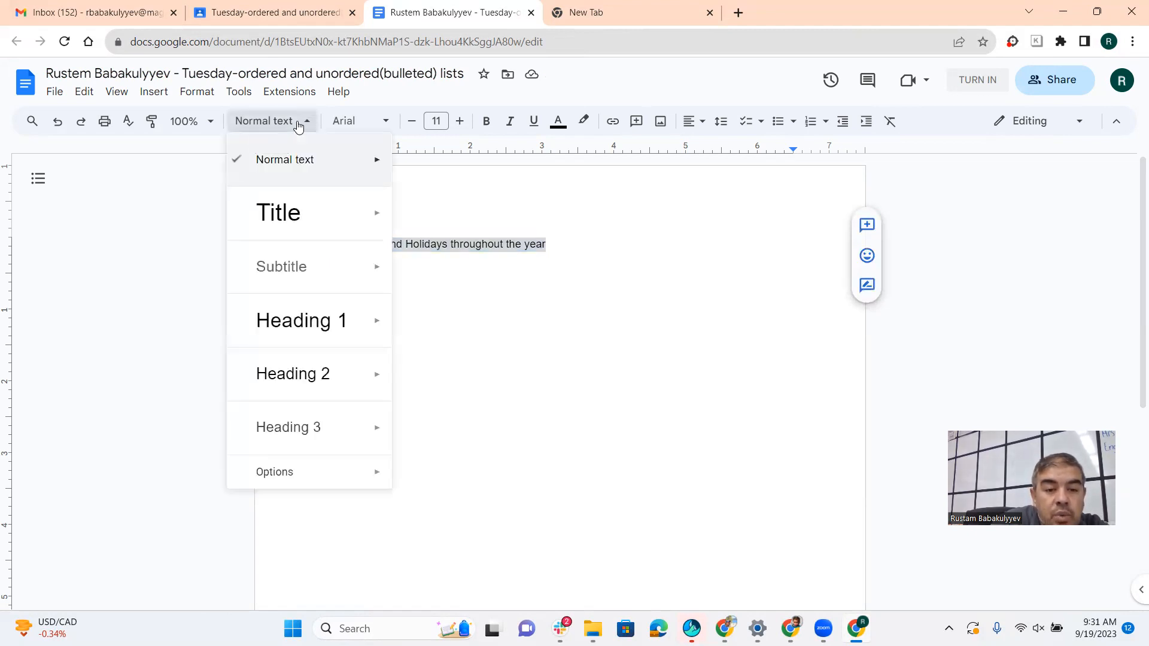
pyautogui.moveTo(319, 332)
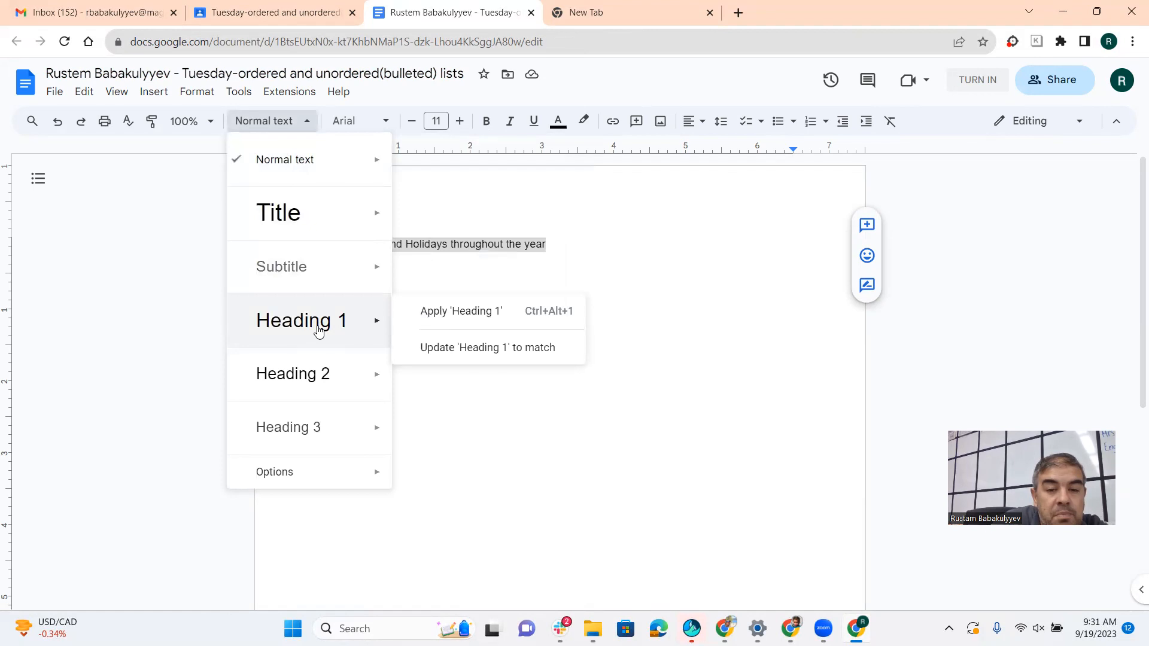
pyautogui.click(441, 312)
pyautogui.click(449, 269)
pyautogui.moveTo(328, 270); pyautogui.dragTo(752, 264)
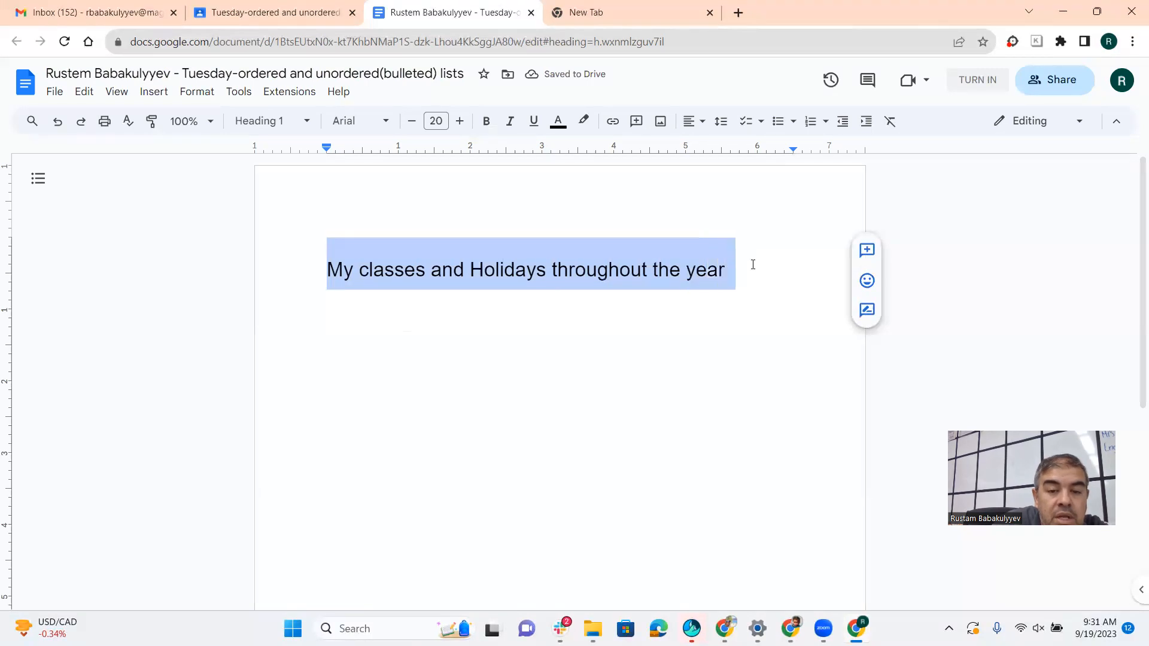
pyautogui.click(730, 292)
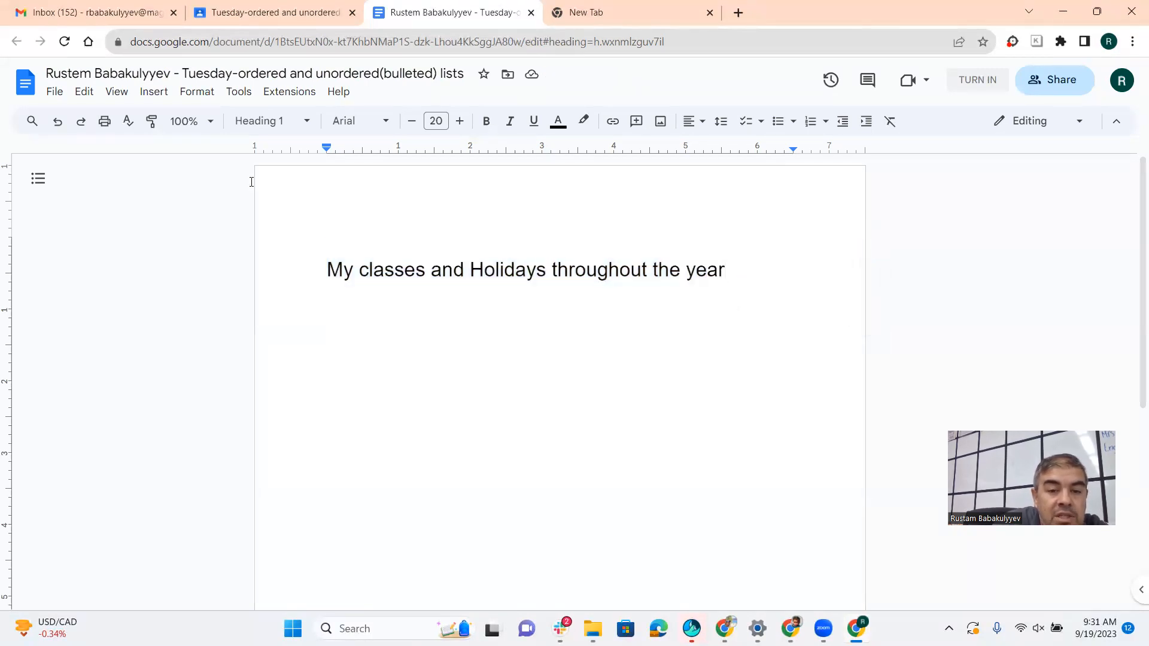
pyautogui.click(260, 123)
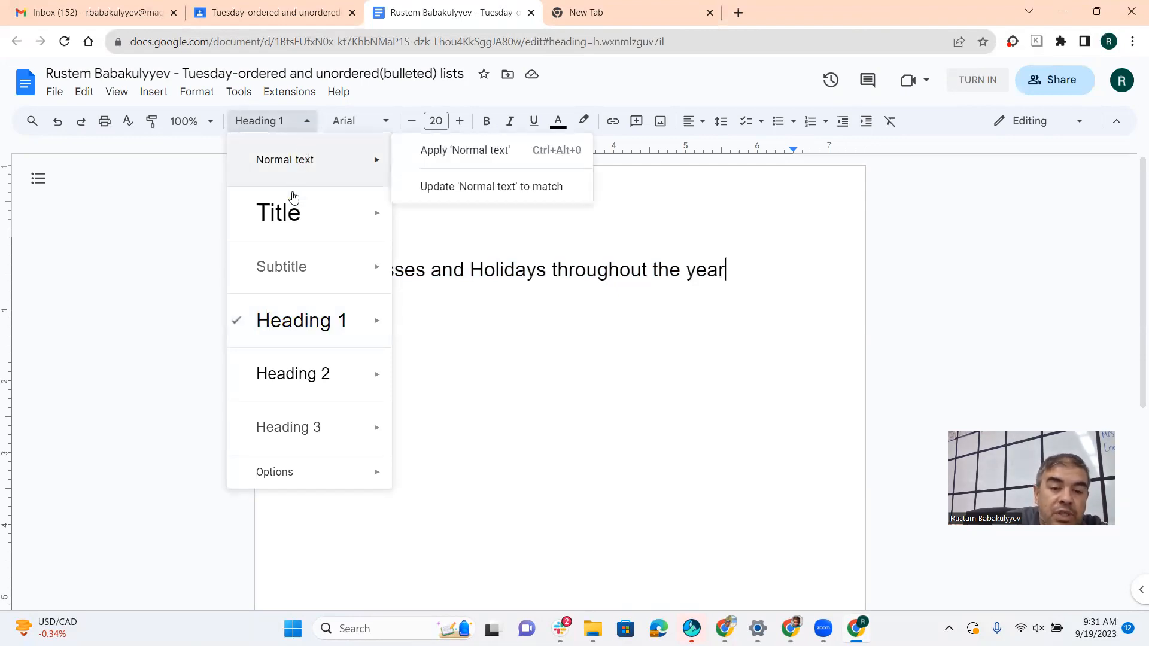
pyautogui.moveTo(282, 227)
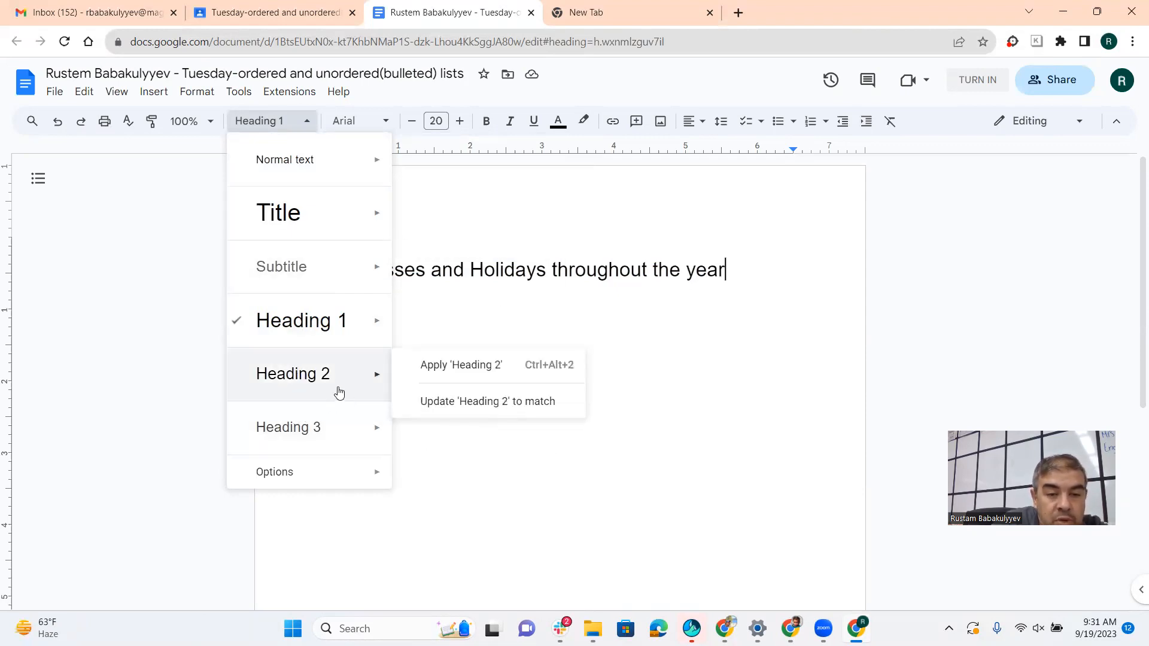
pyautogui.moveTo(326, 290)
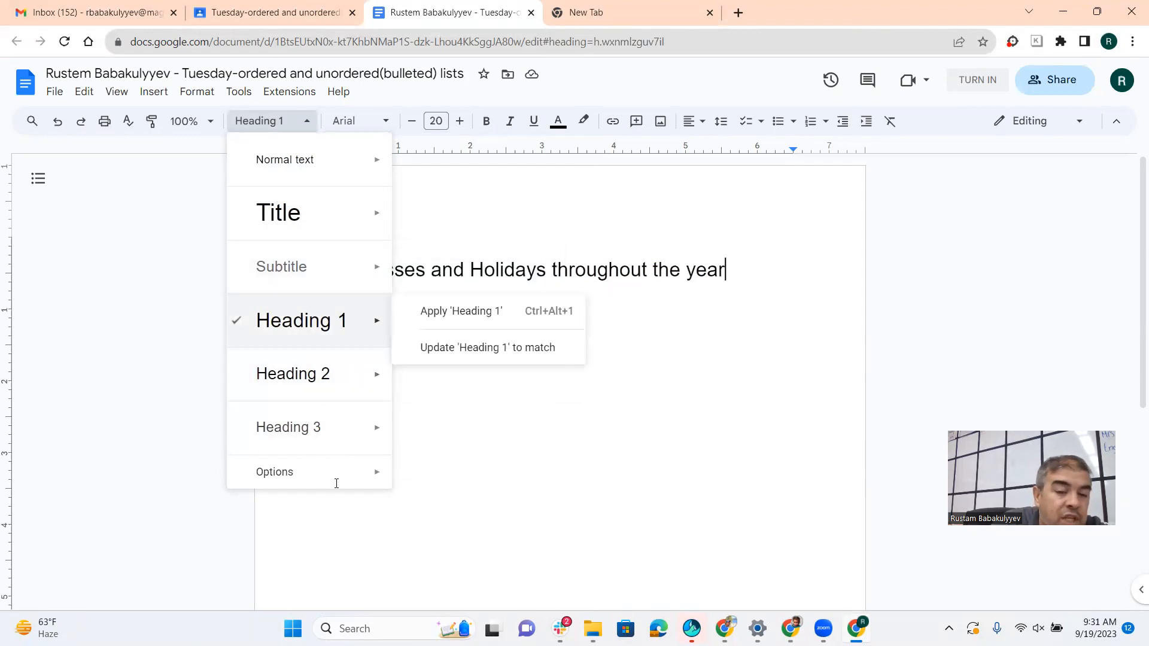
pyautogui.click(687, 380)
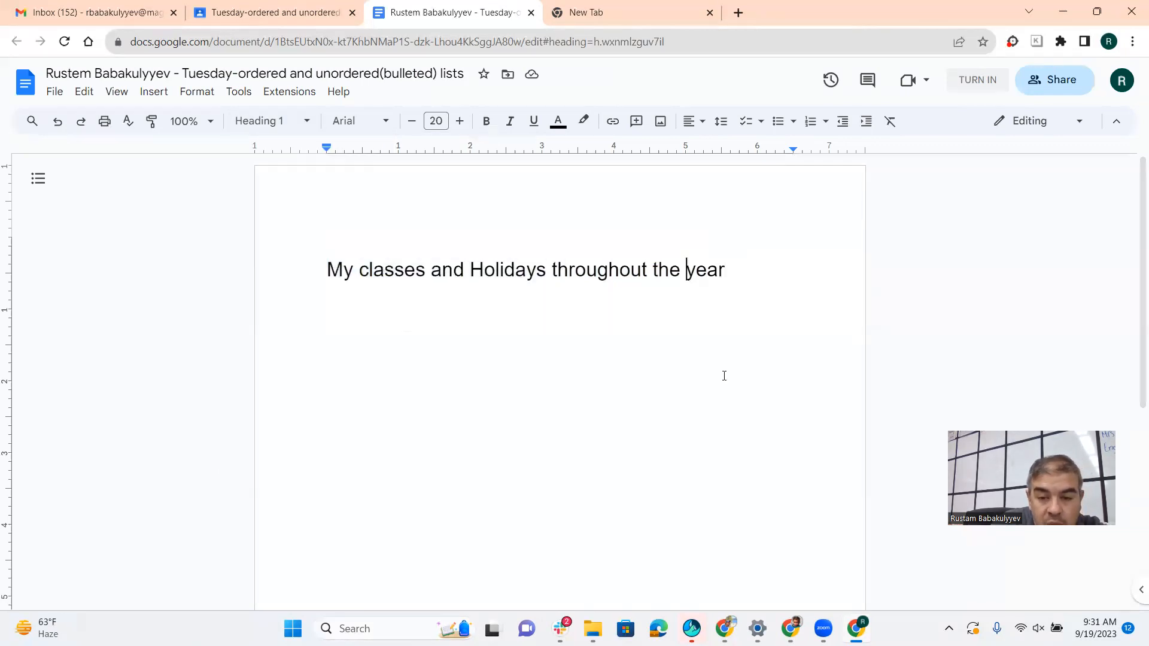
# Start a new line below the heading and check the class-list requirement in the Google Classroom assignment
pyautogui.click(763, 282)
pyautogui.press('Return')
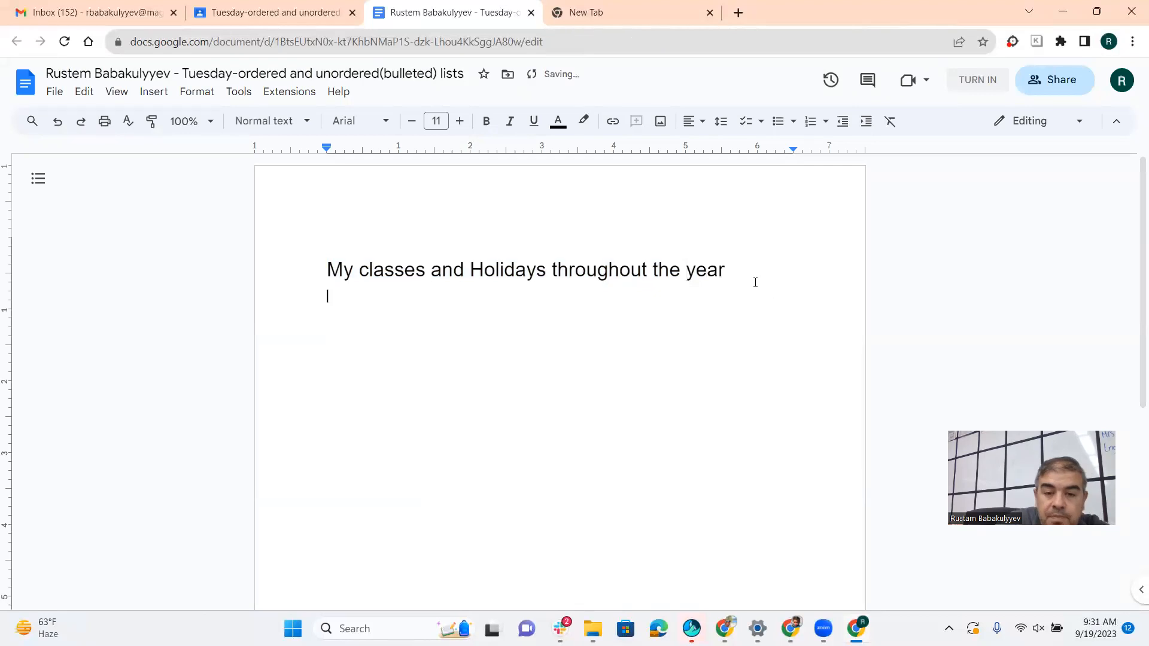
pyautogui.click(264, 14)
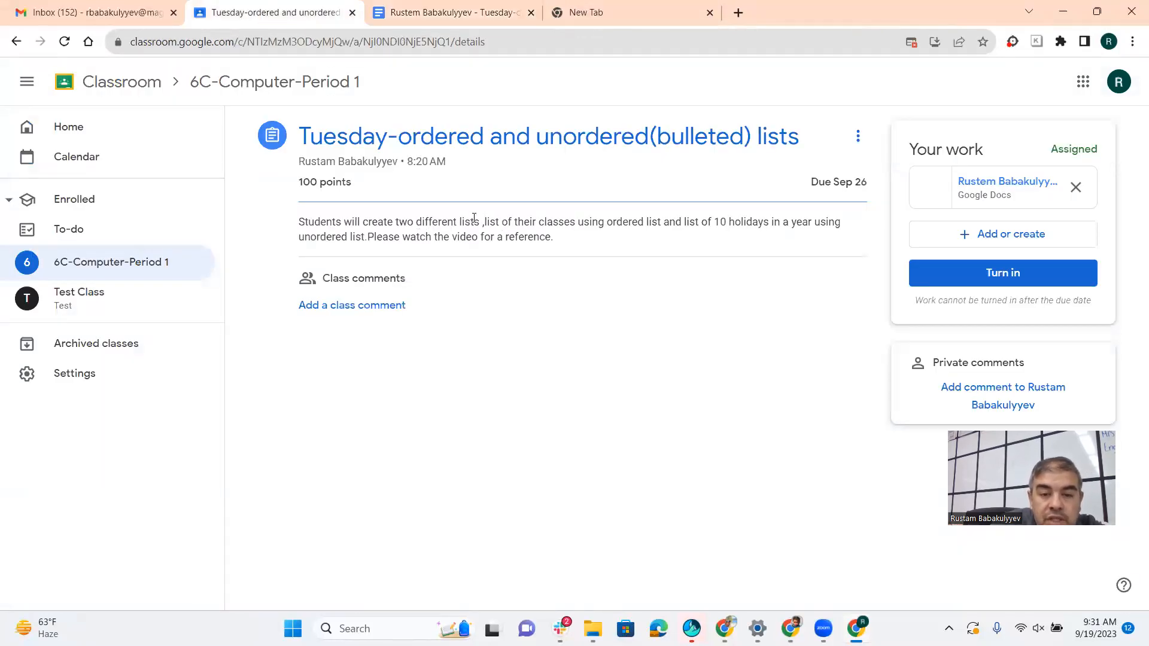
pyautogui.moveTo(484, 222); pyautogui.dragTo(666, 222)
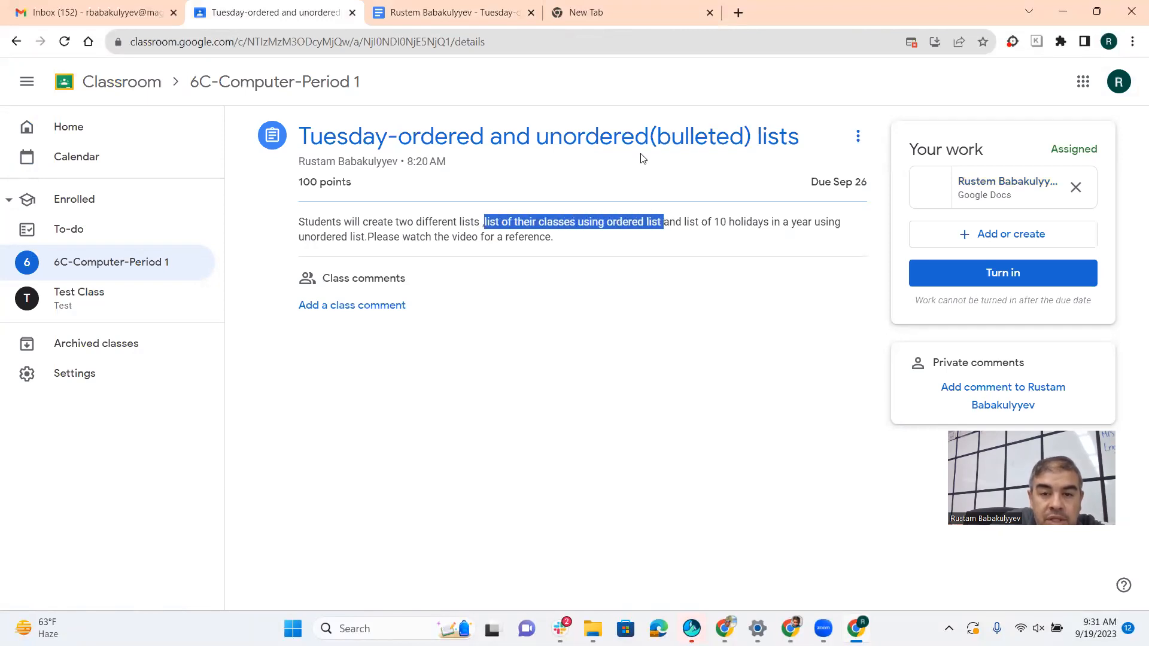
# Return to the document and enter the line "My classes" below the heading
pyautogui.click(475, 15)
pyautogui.click(407, 381)
pyautogui.press('Return')
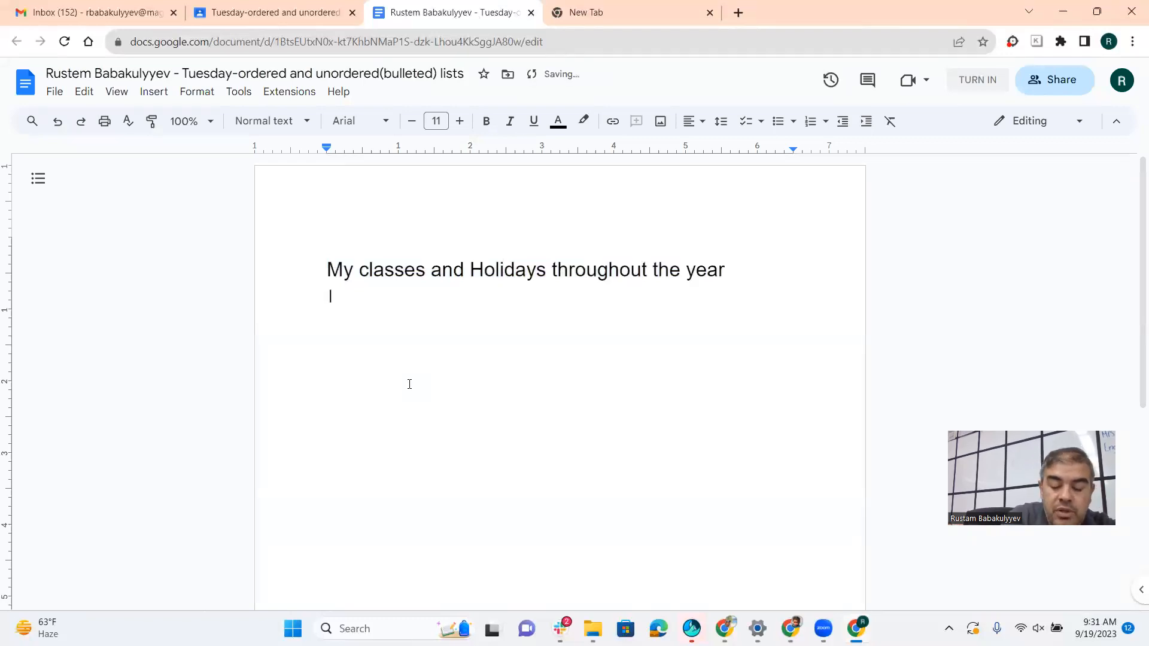
pyautogui.write('My classe')
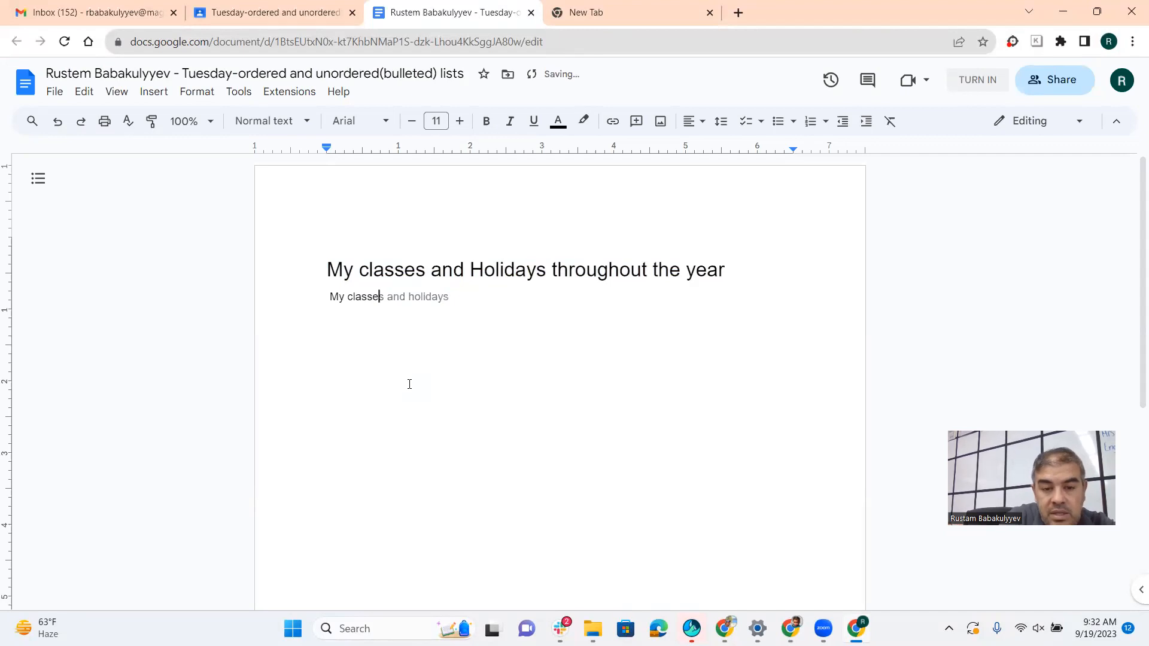
pyautogui.write('s')
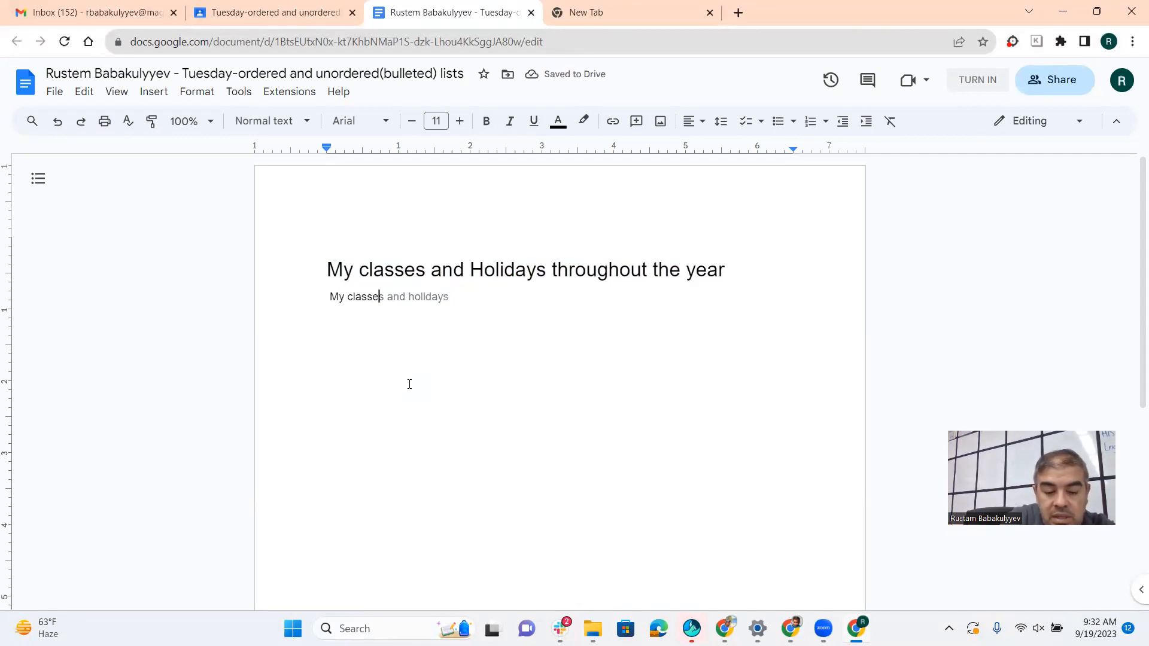
pyautogui.press('Return')
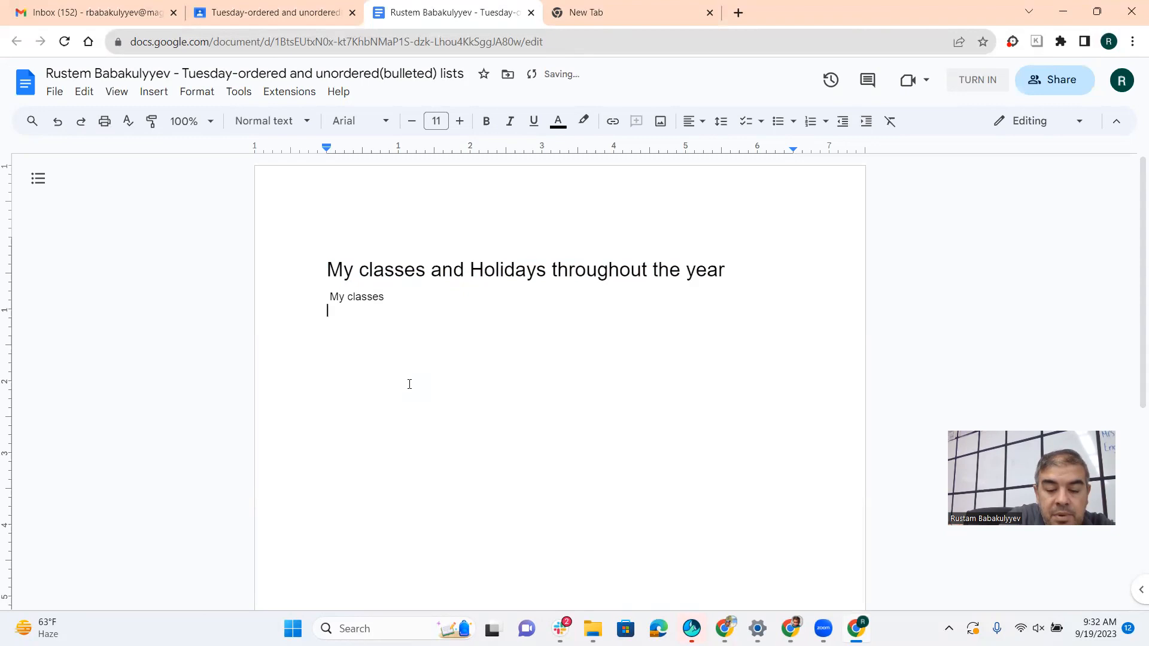
# List the classes Math, Science, History and PE on separate lines under "My classes"
pyautogui.write('Math')
pyautogui.press('Return')
pyautogui.write('Science')
pyautogui.press('Return')
pyautogui.write('History')
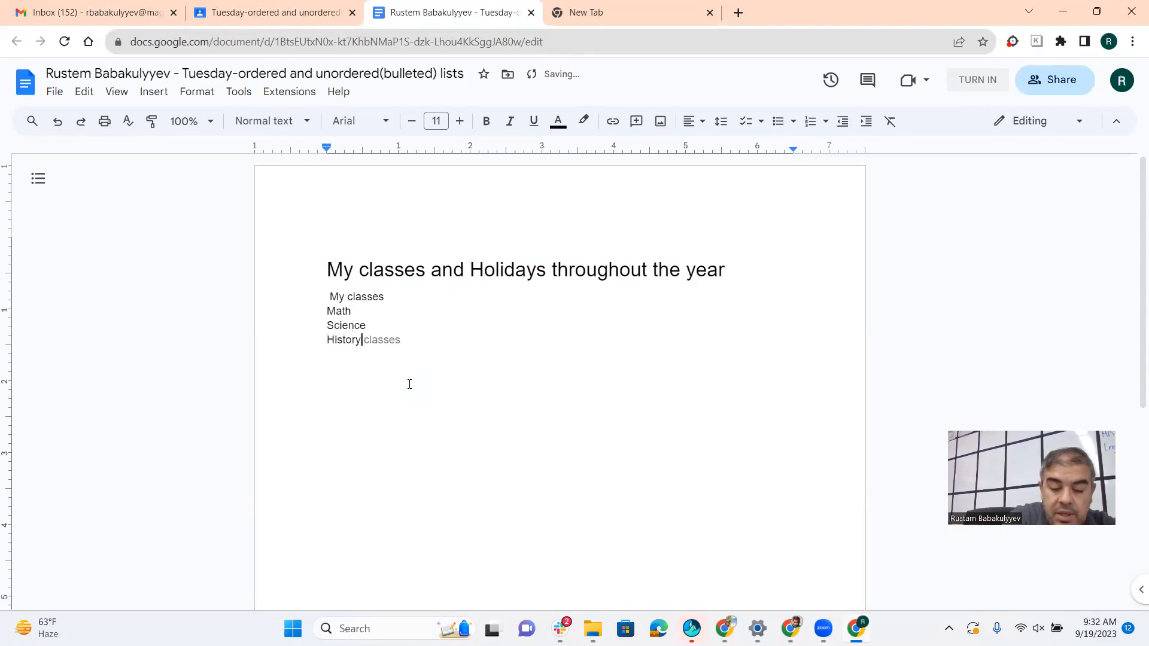
pyautogui.press('Return')
pyautogui.write('PE')
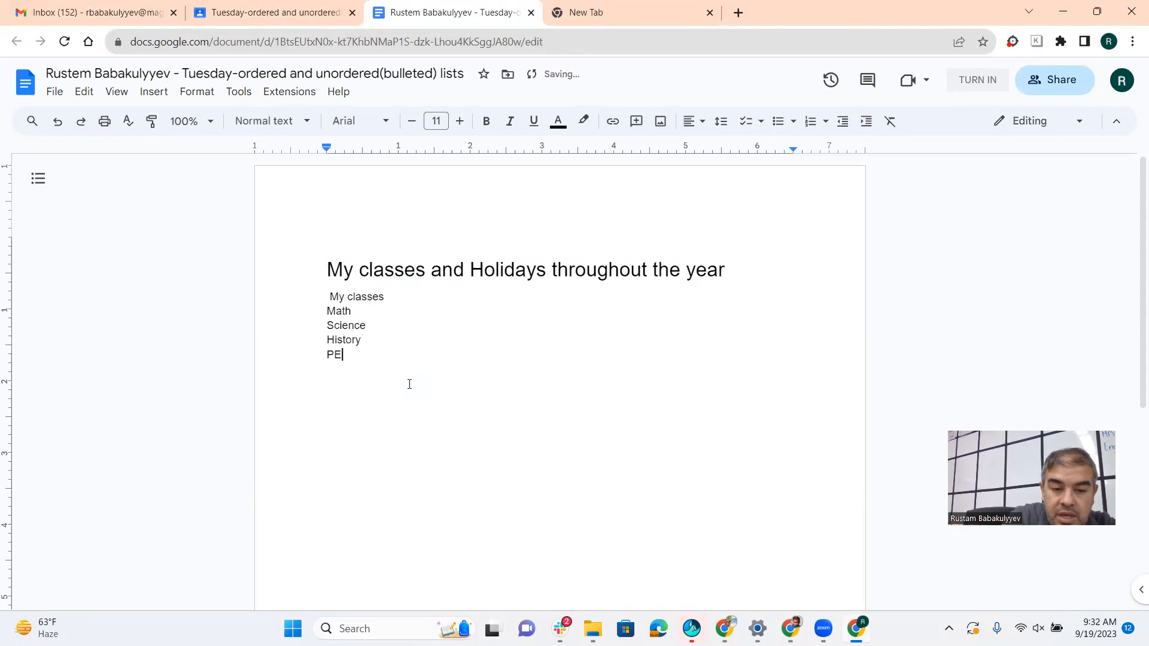
pyautogui.press('Return')
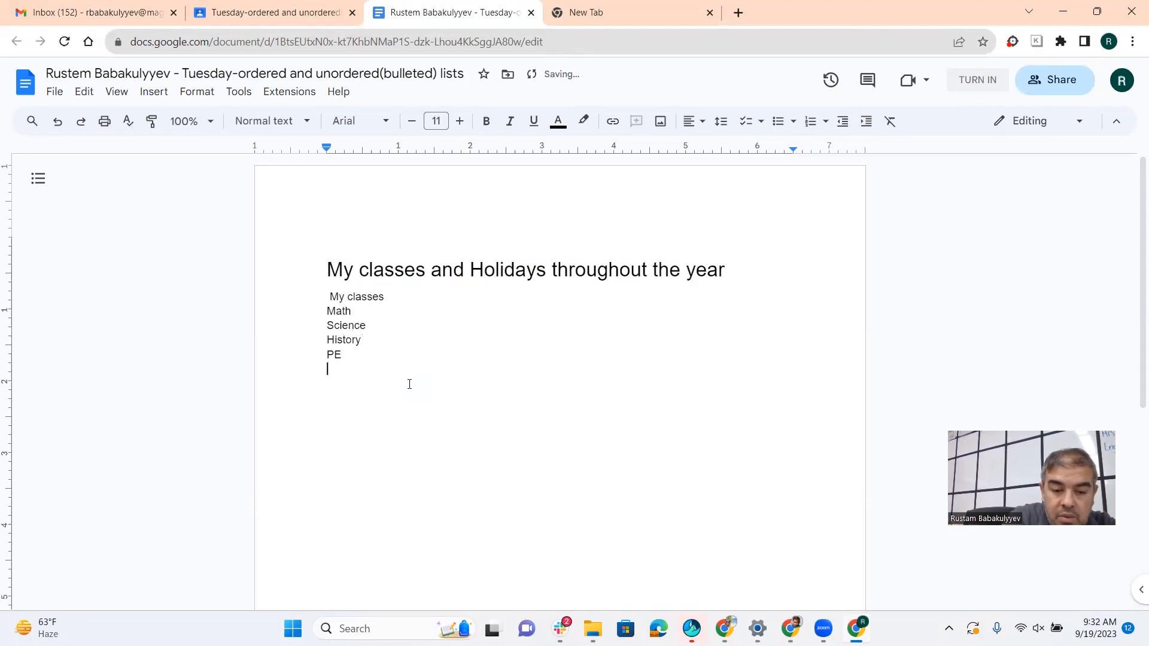
# Add "Learning Lab" as the last class and correct its capitalization
pyautogui.write('LEarning LAb')
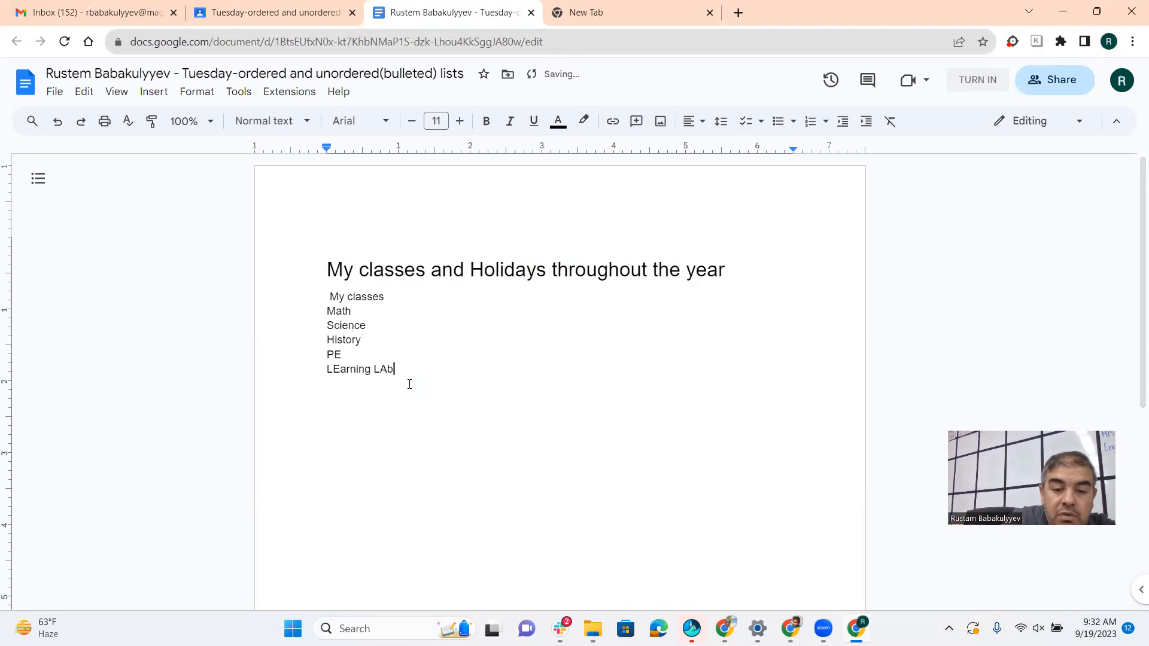
pyautogui.press('BackSpace')
pyautogui.press('BackSpace')
pyautogui.write('Lab')
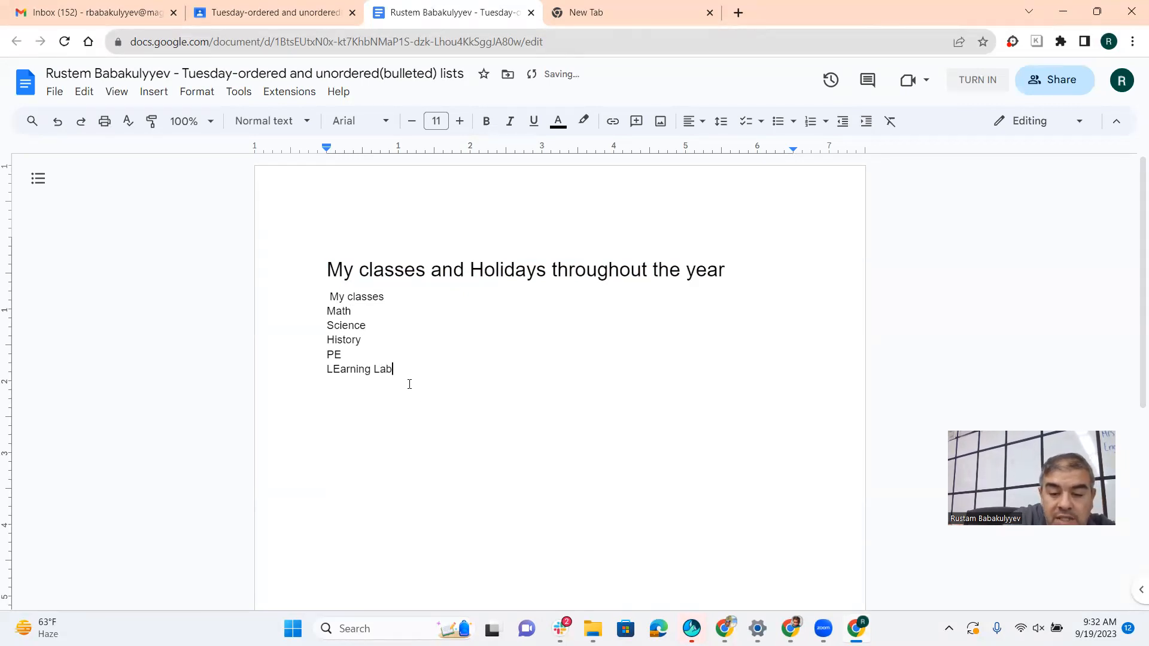
pyautogui.press('Left')
pyautogui.press('Left')
pyautogui.press('Left')
pyautogui.press('BackSpace')
pyautogui.write('e')
pyautogui.click(425, 426)
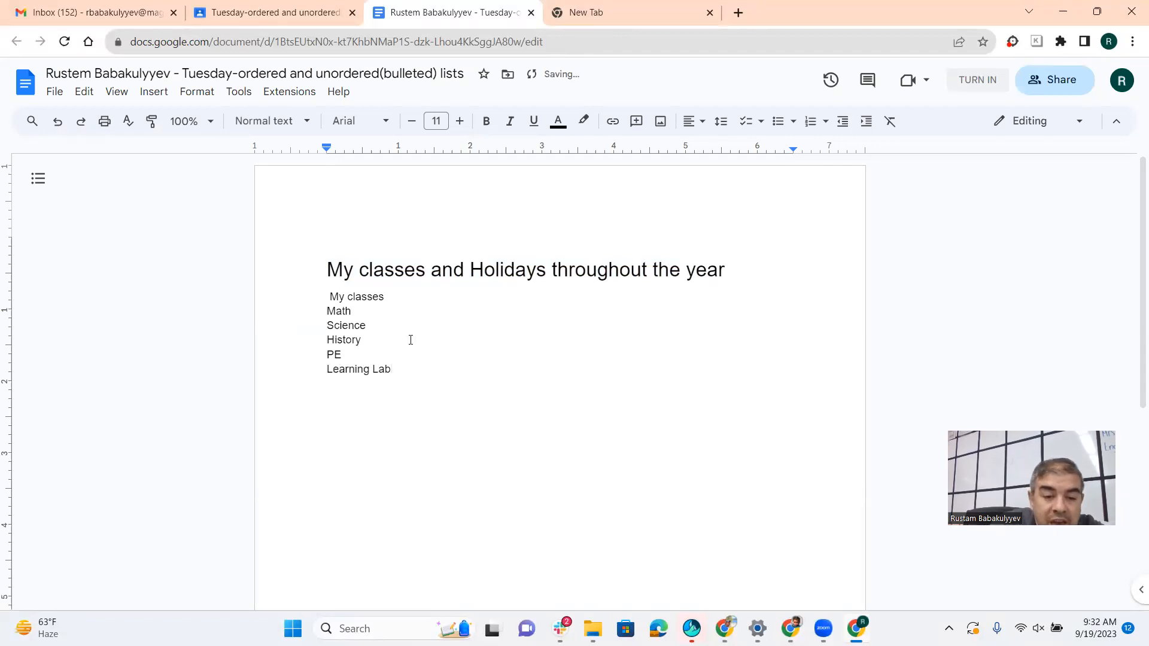
# Format the five class lines from Math to Learning Lab as a numbered list, as the Classroom assignment requires
pyautogui.moveTo(326, 308); pyautogui.dragTo(409, 383)
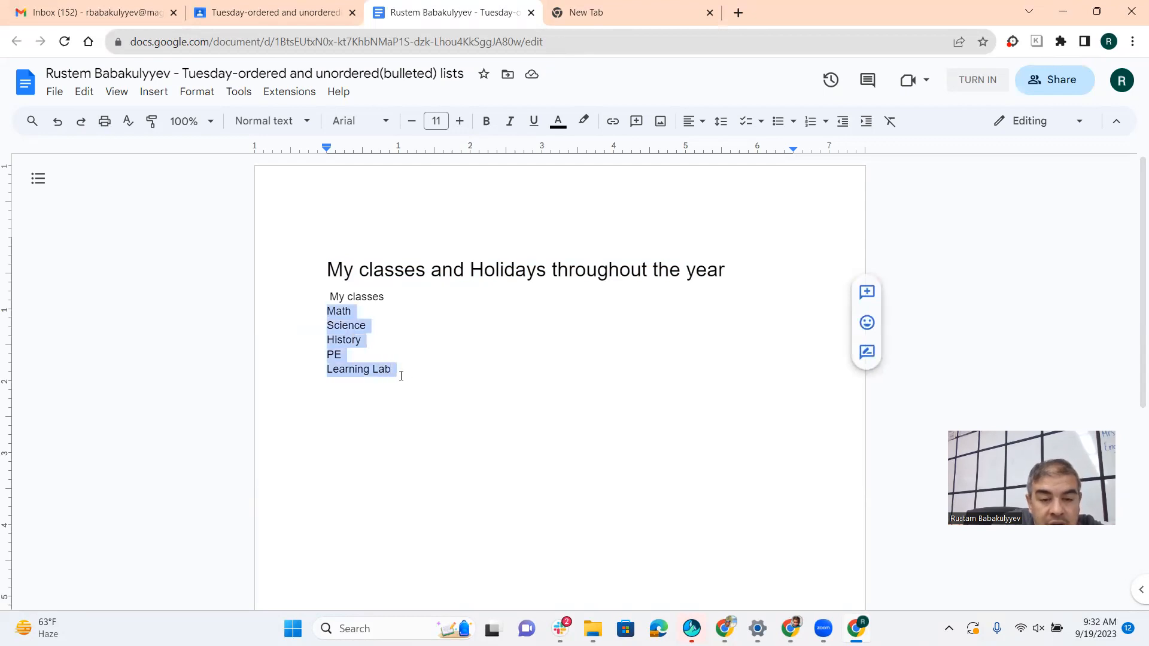
pyautogui.click(305, 13)
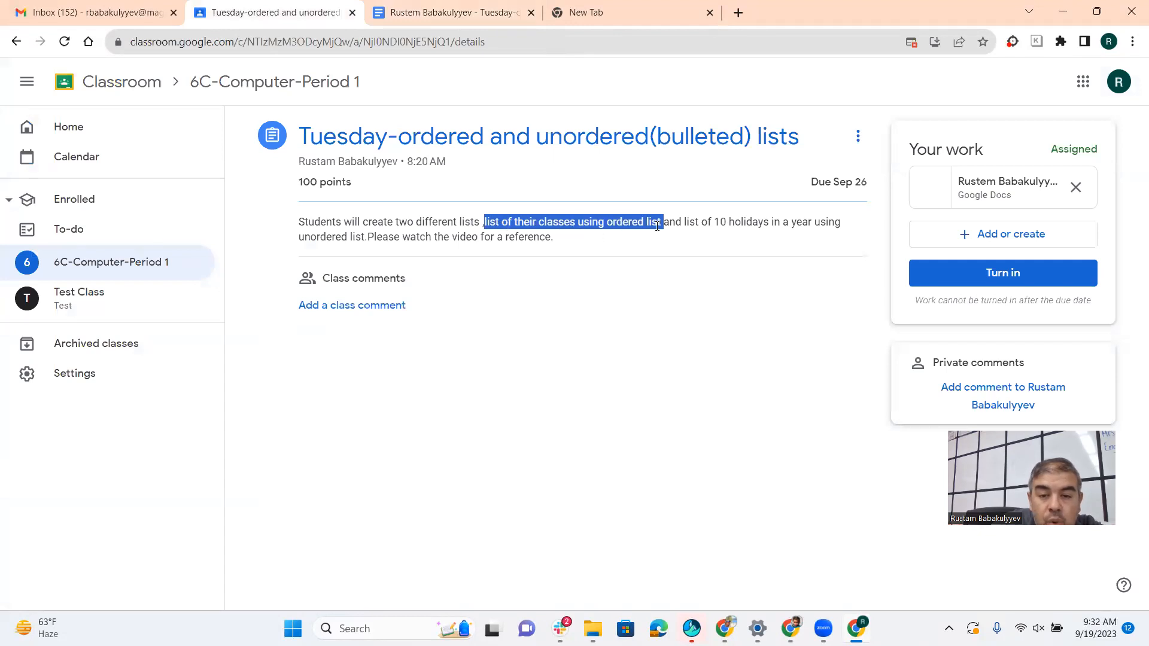
pyautogui.click(467, 13)
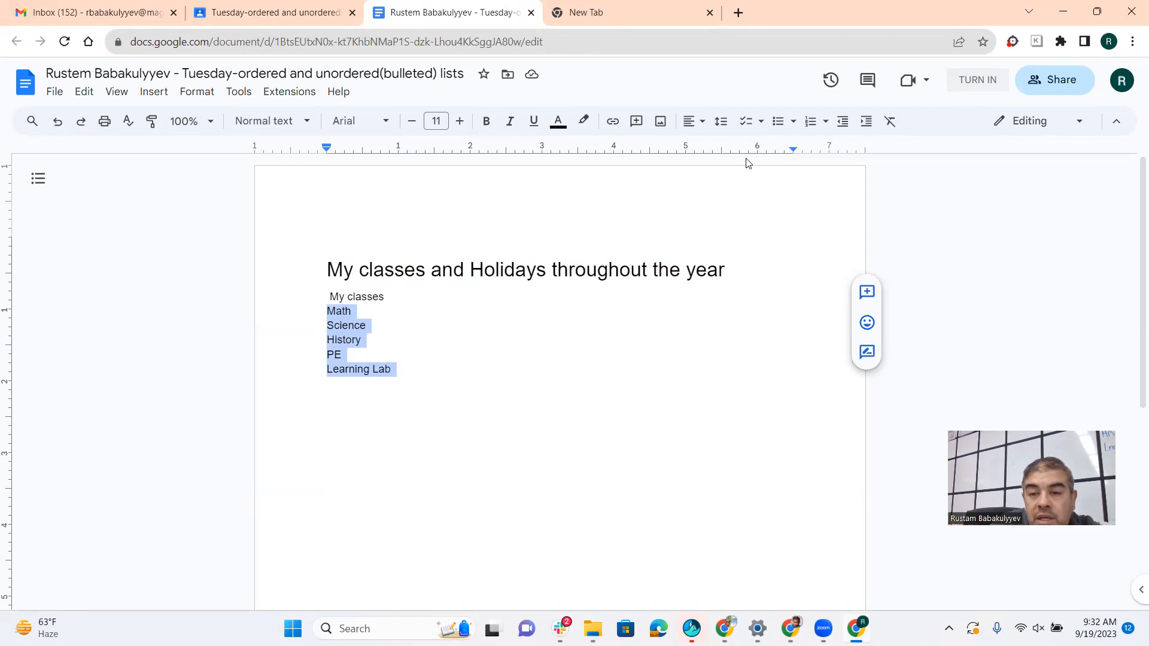
pyautogui.click(816, 132)
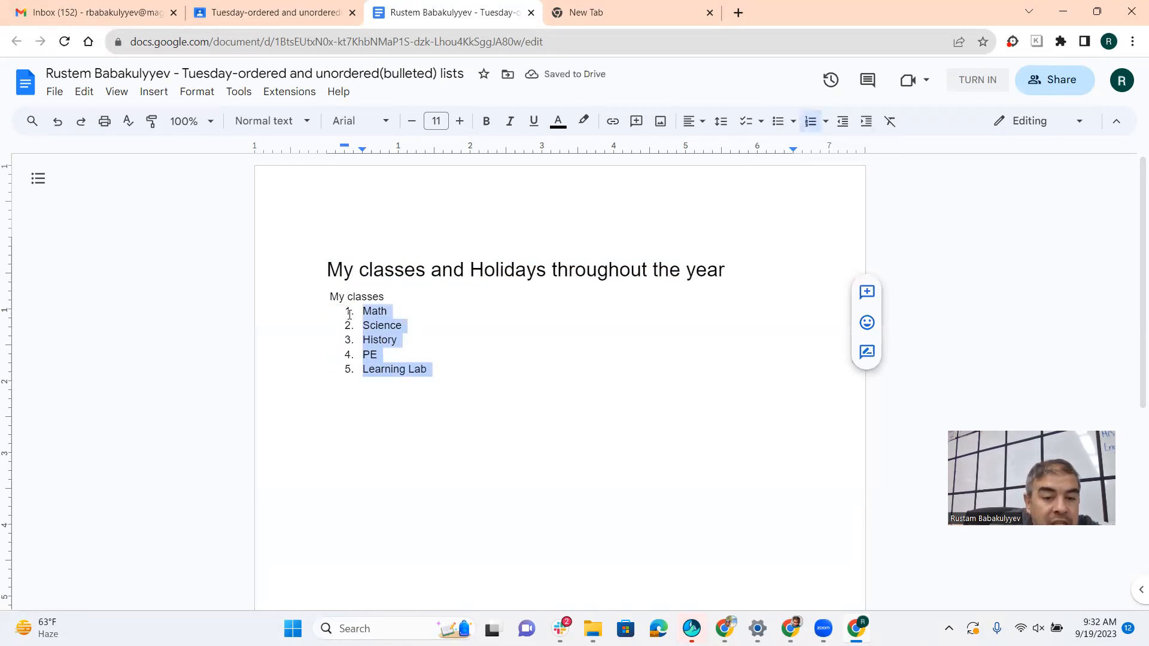
pyautogui.hotkey('ctrl', 'z')
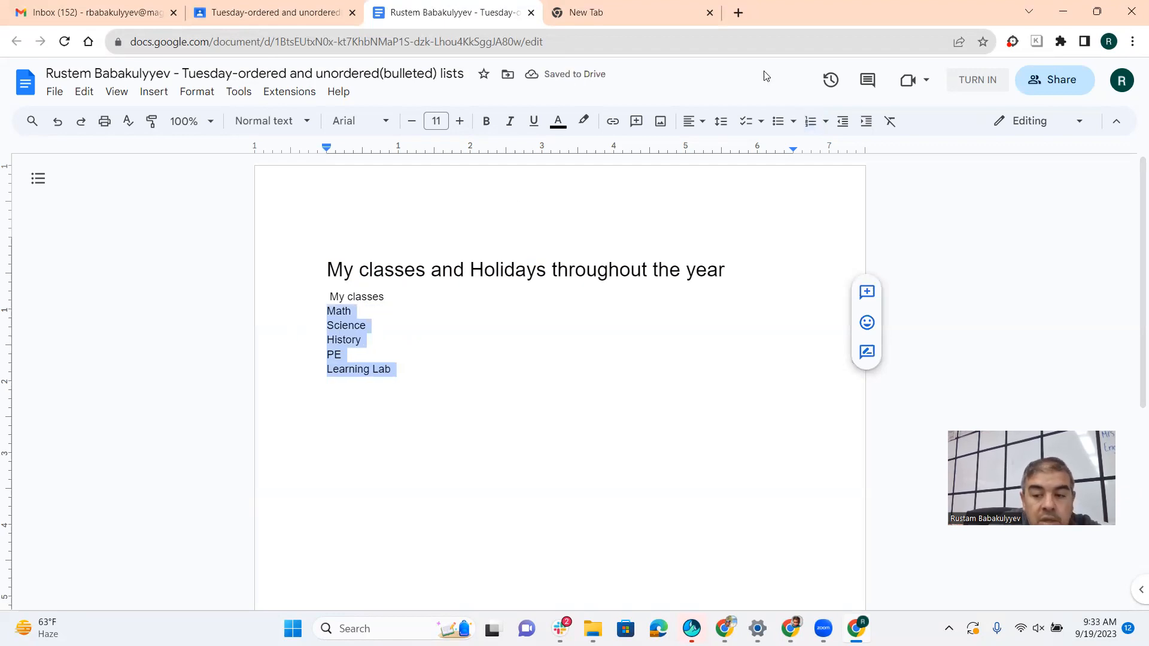
pyautogui.click(811, 126)
pyautogui.click(538, 325)
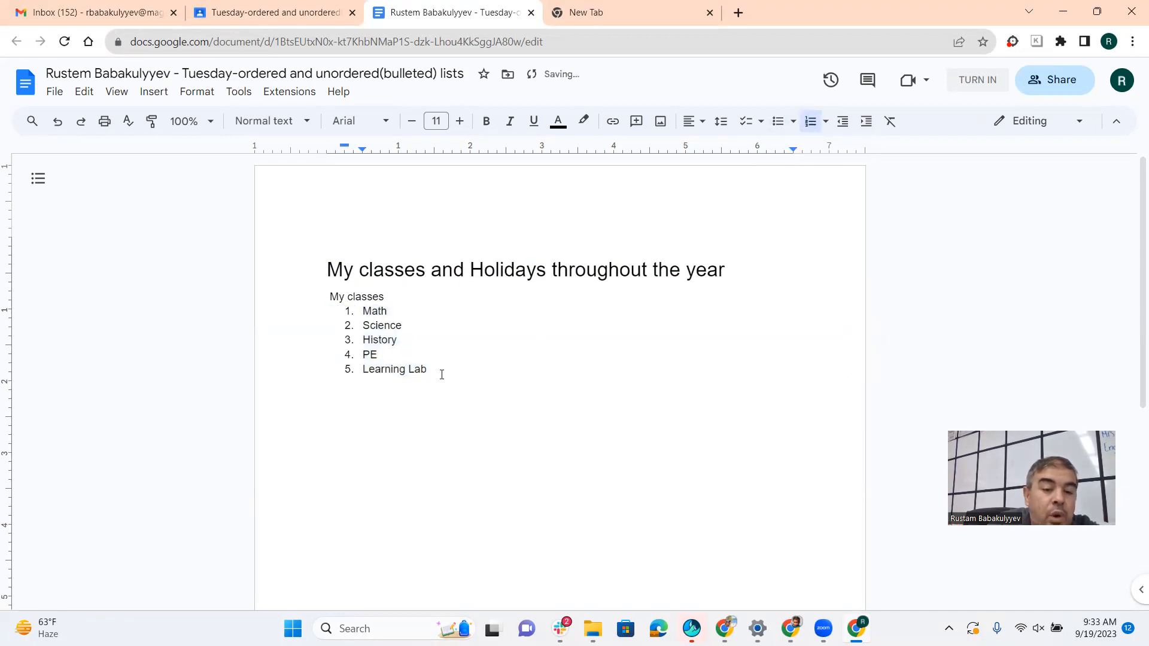
pyautogui.moveTo(407, 359); pyautogui.dragTo(389, 296)
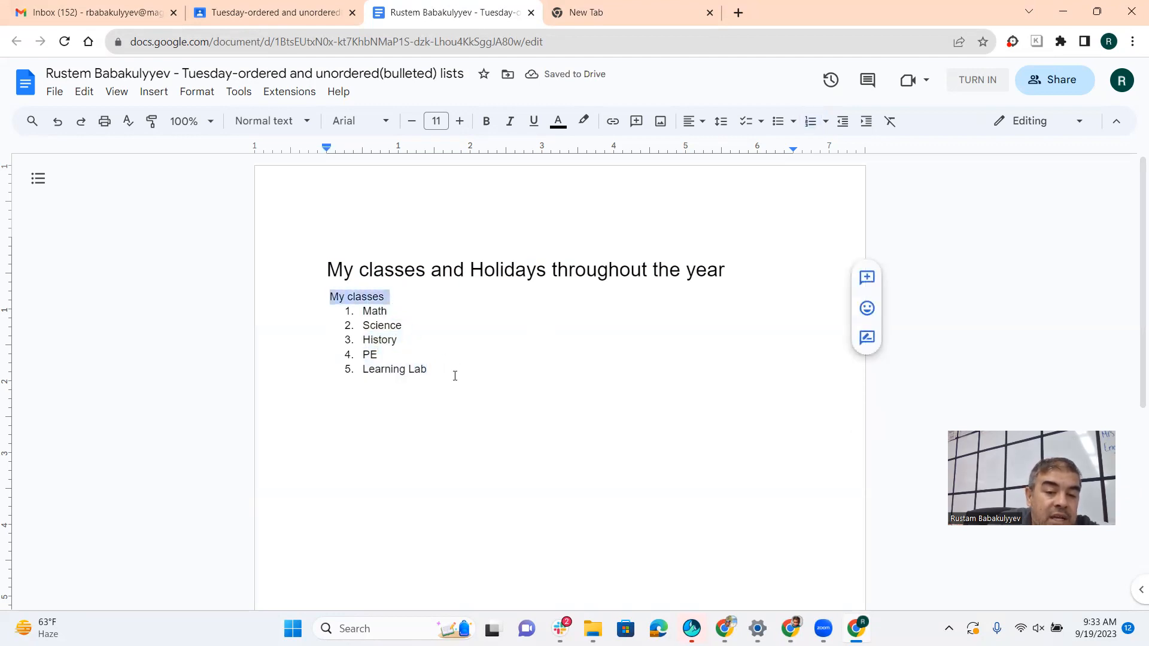
pyautogui.click(497, 365)
pyautogui.press('Return')
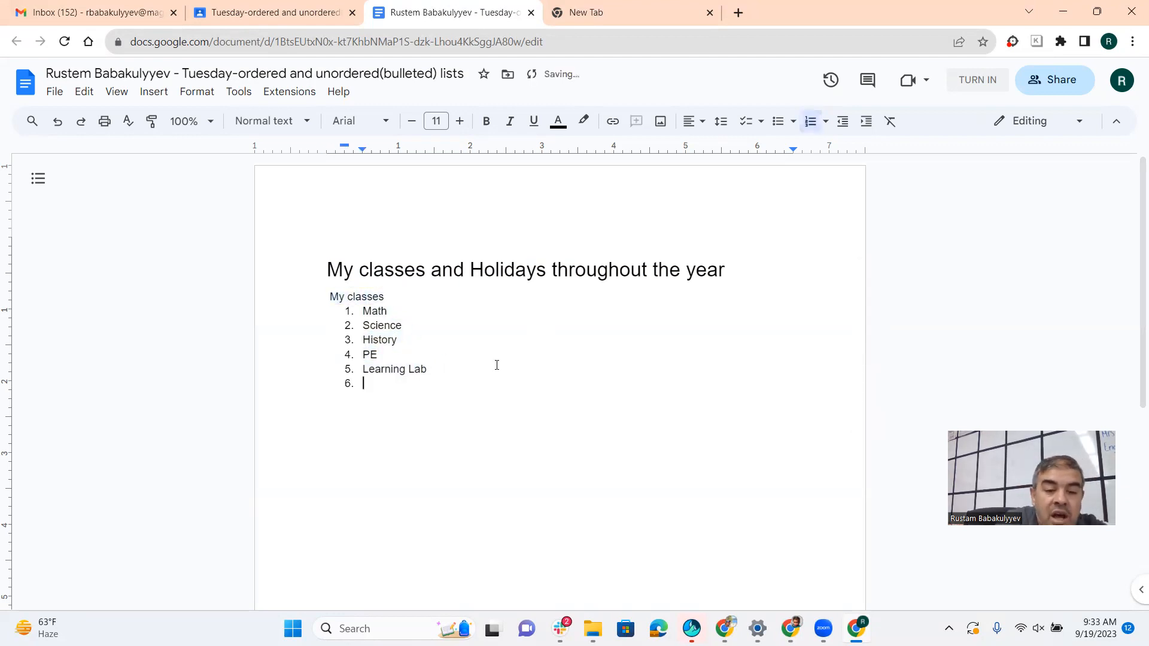
pyautogui.press('Return')
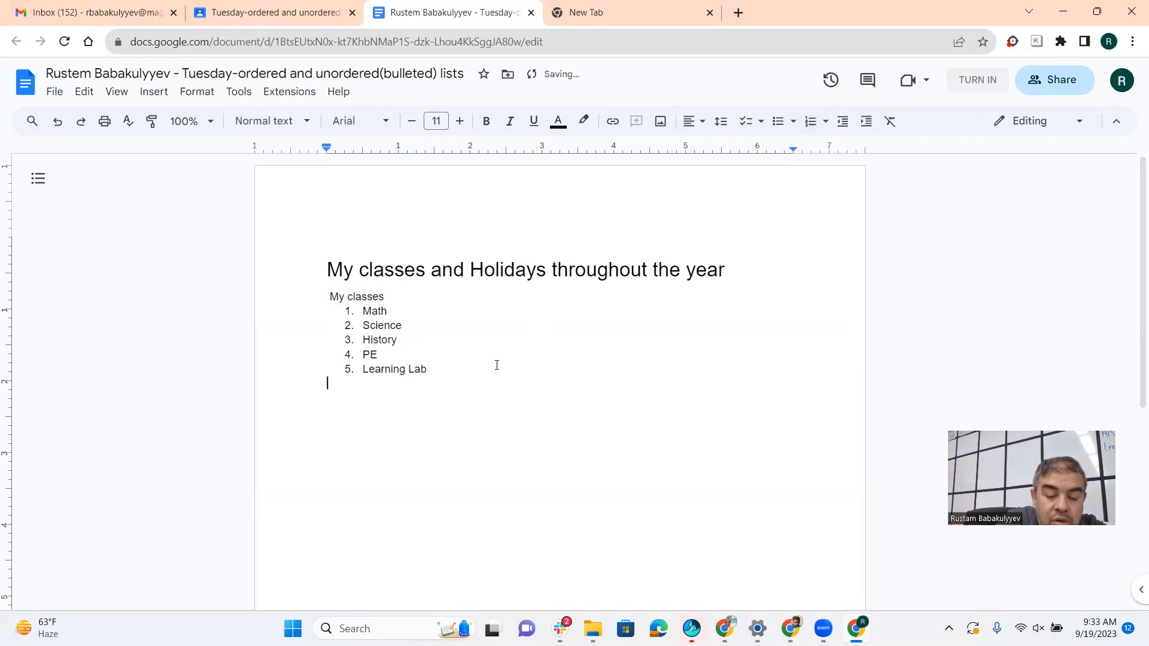
pyautogui.press('BackSpace')
pyautogui.press('BackSpace')
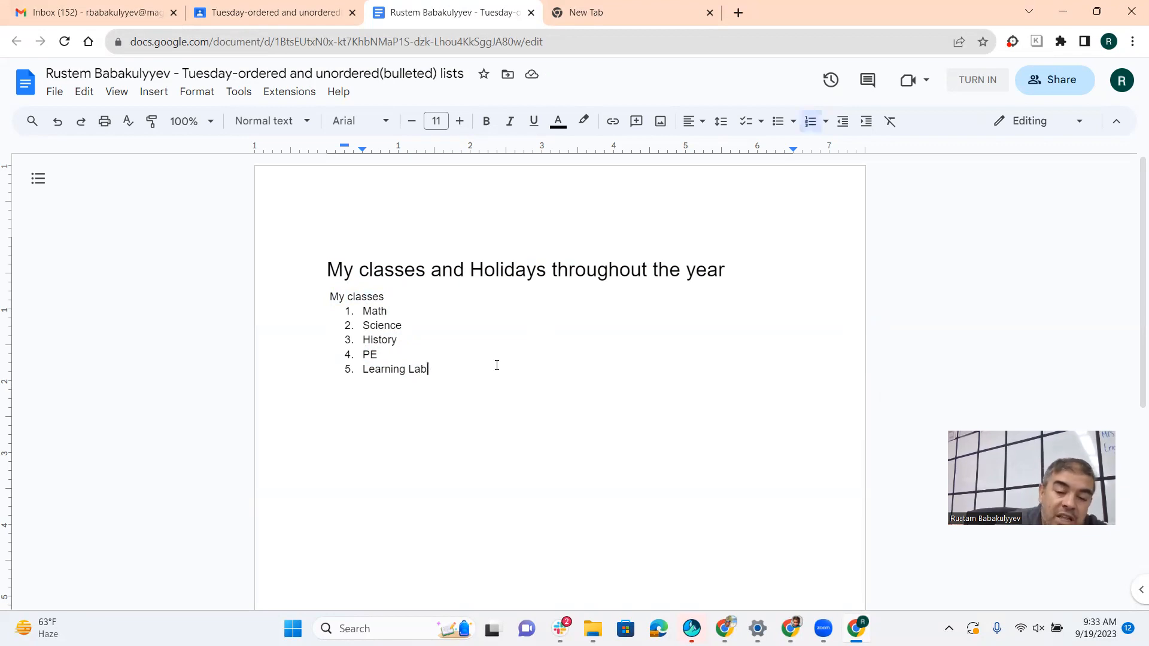
pyautogui.press('Return')
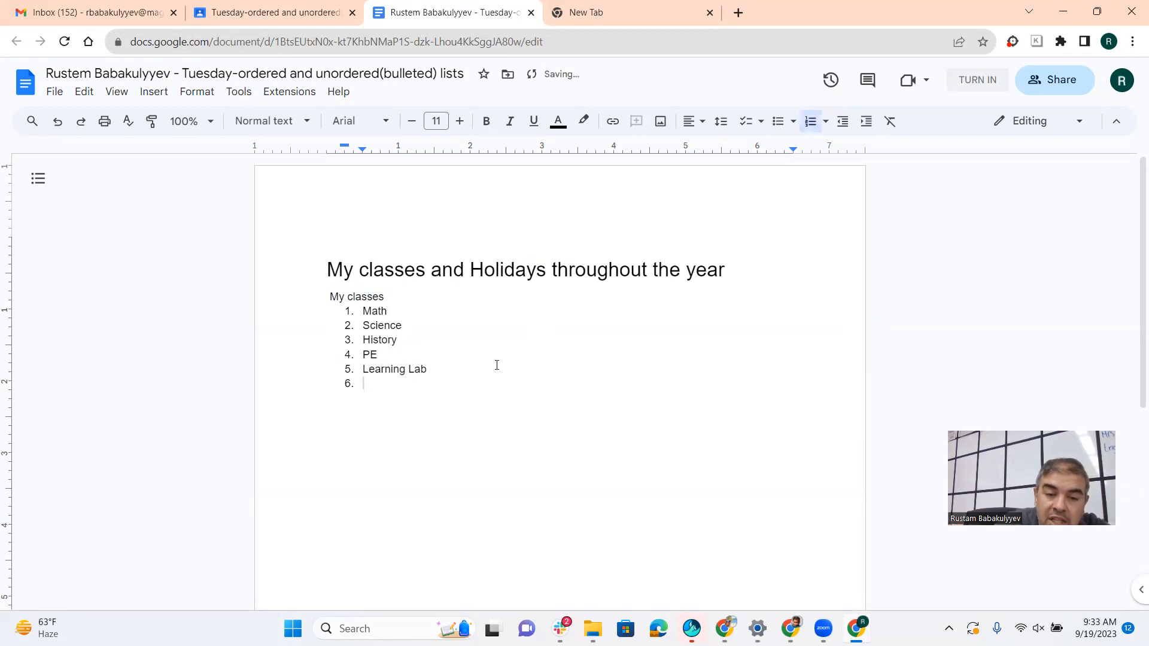
pyautogui.scroll(-1, 496, 365)
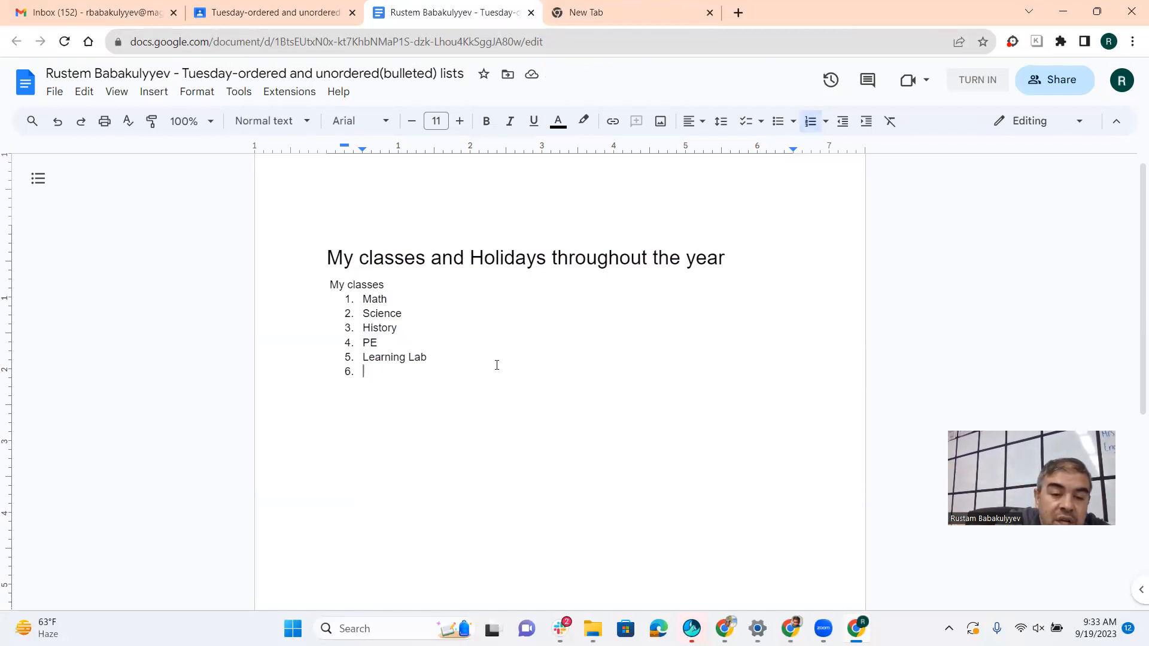
pyautogui.press('Return')
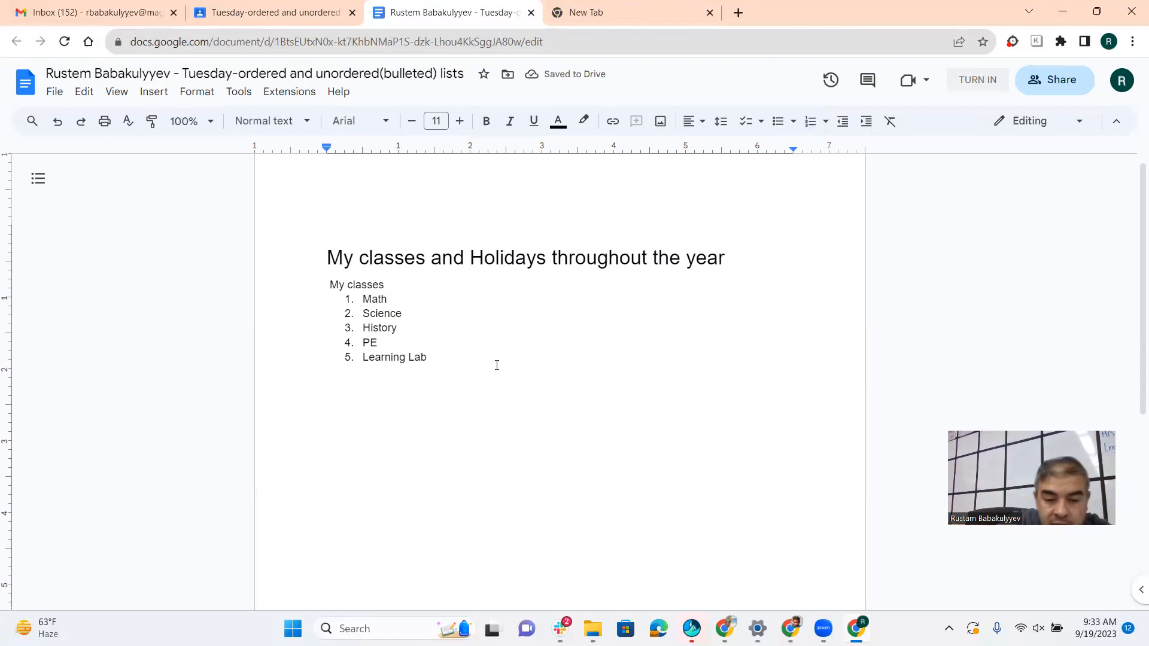
pyautogui.hotkey('ctrl', 'z')
pyautogui.hotkey('ctrl', 'z')
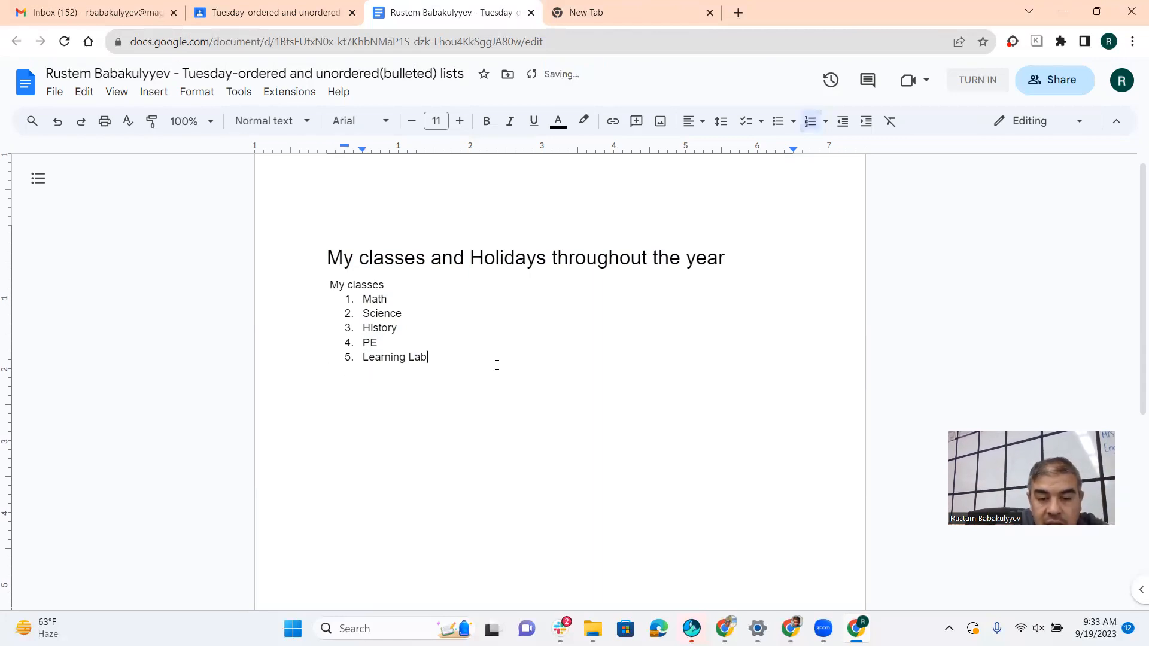
# End the numbered list after "Learning Lab" and enter the line "Holidays" below it
pyautogui.press('Return')
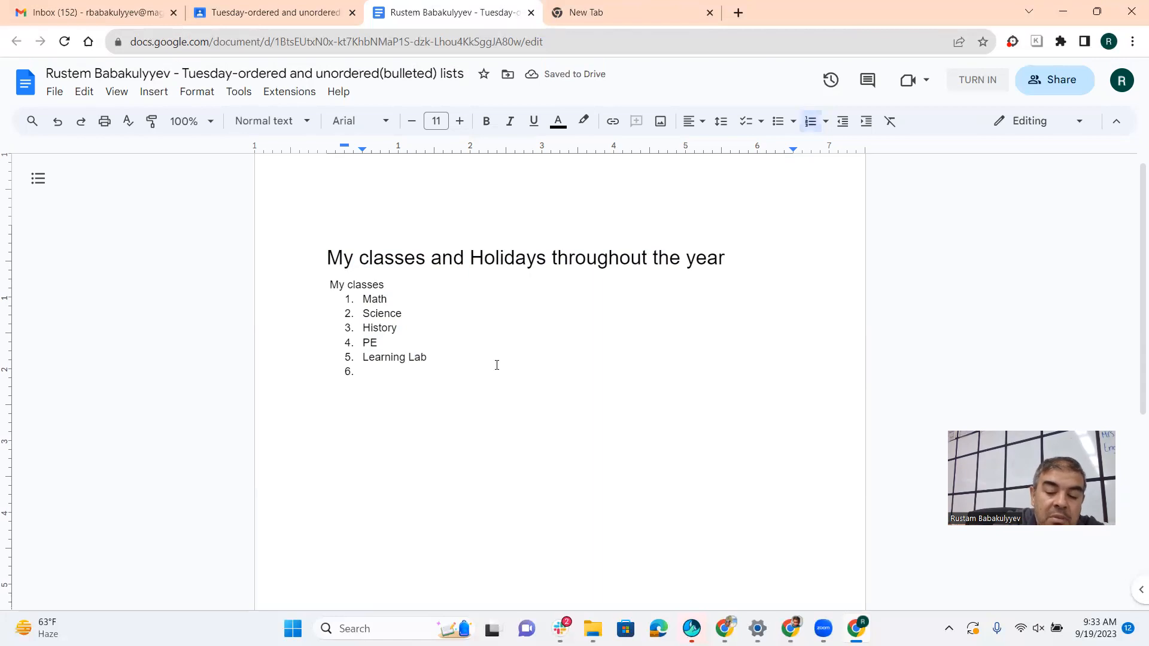
pyautogui.press('Return')
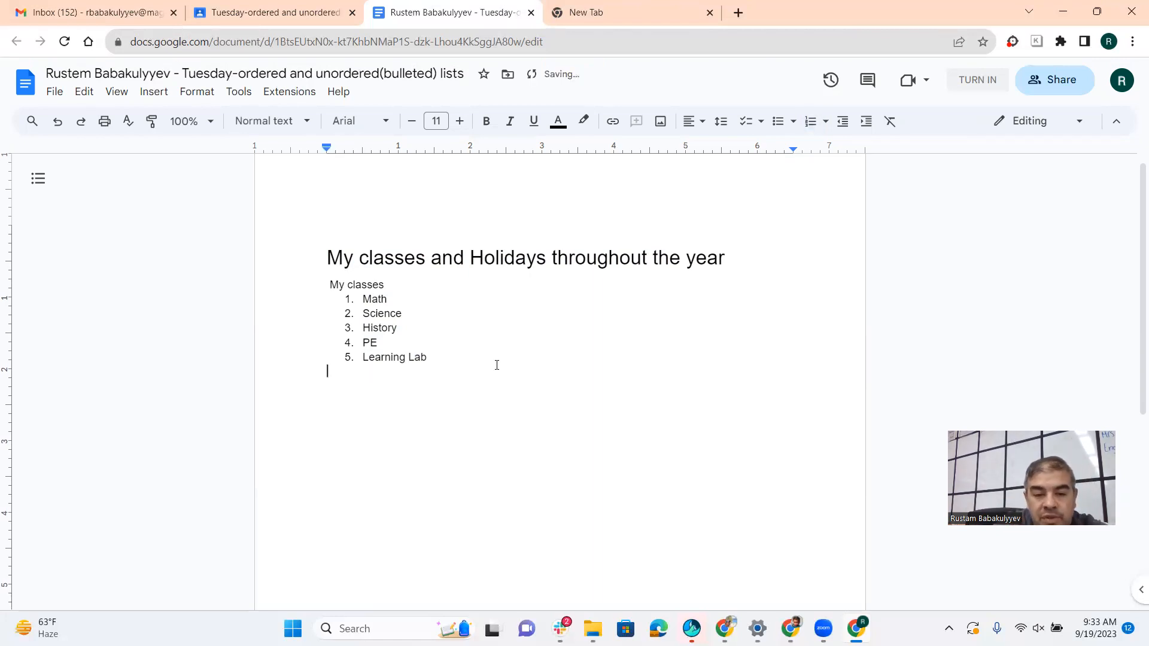
pyautogui.write('Holidays')
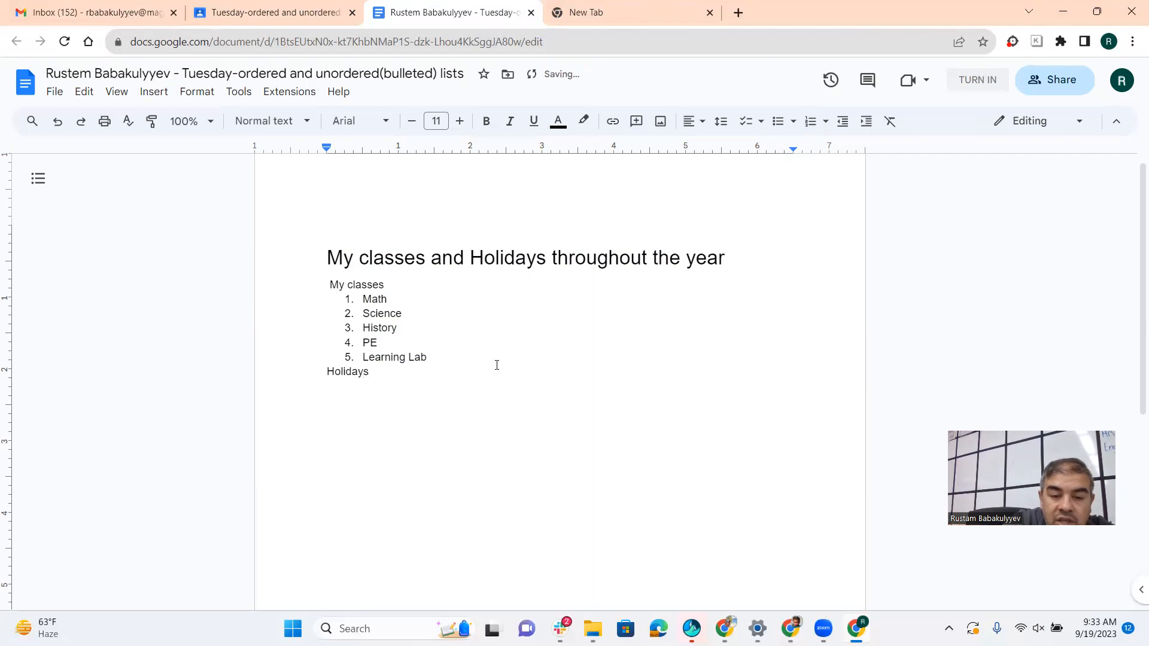
# Insert a blank line between the numbered class list and the "Holidays" line
pyautogui.press('Left')
pyautogui.press('Left')
pyautogui.press('Left')
pyautogui.press('Left')
pyautogui.press('Left')
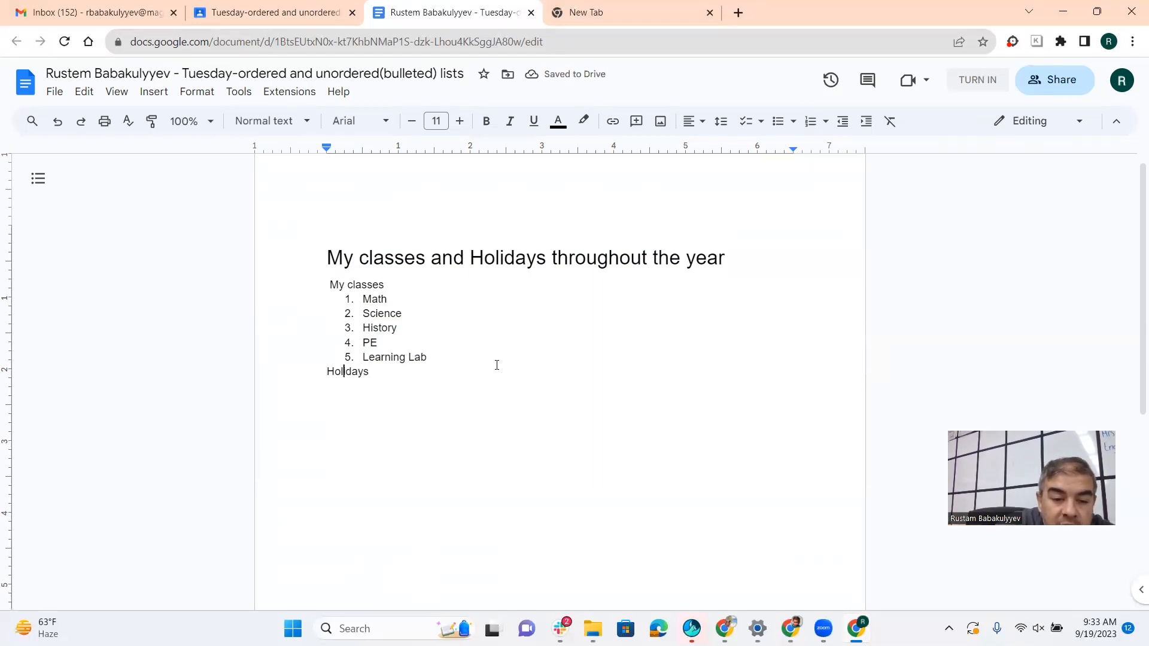
pyautogui.moveTo(381, 379); pyautogui.dragTo(404, 353)
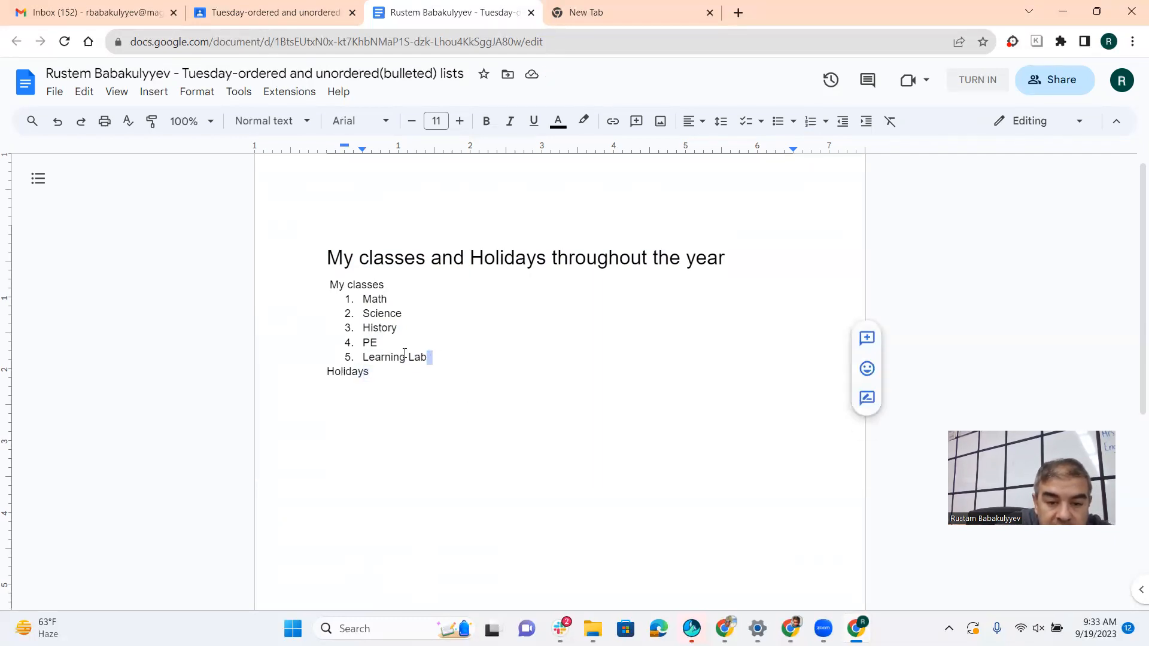
pyautogui.click(328, 371)
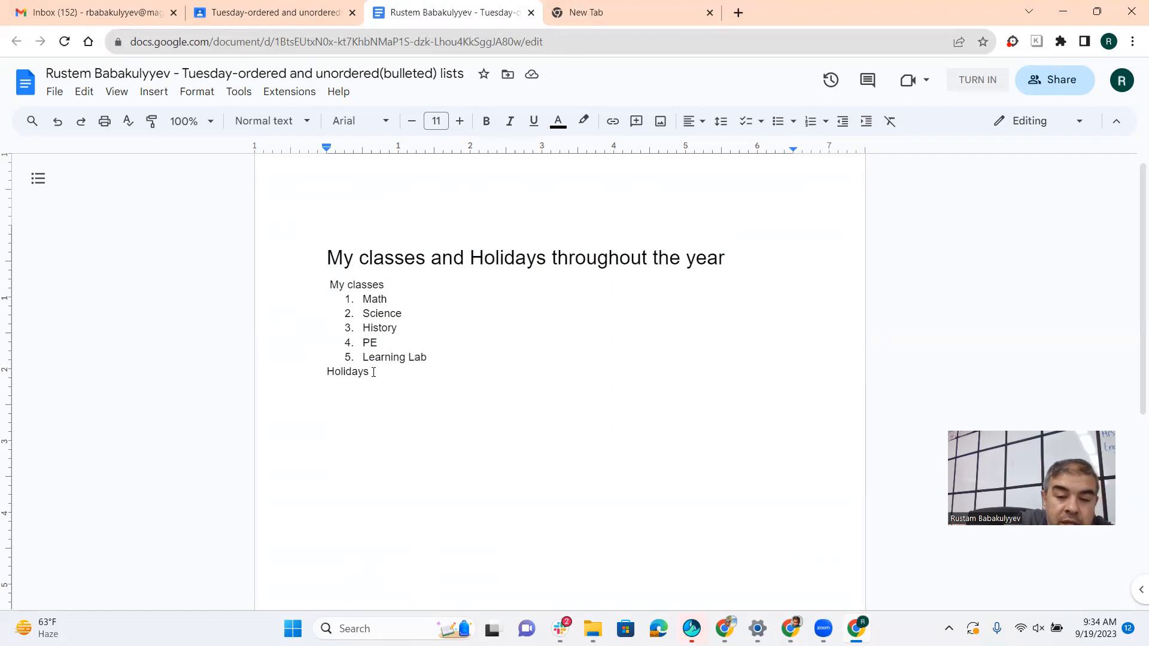
pyautogui.press('Return')
pyautogui.hotkey('shift', 'Up')
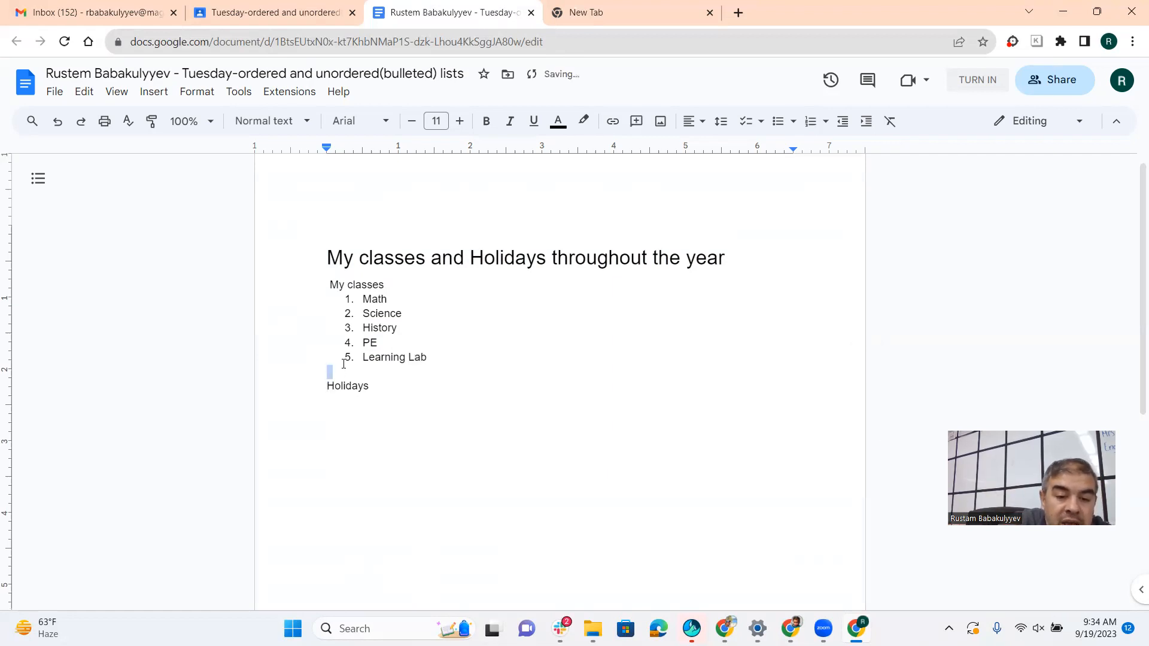
pyautogui.hotkey('shift', 'Up')
pyautogui.hotkey('shift', 'Down')
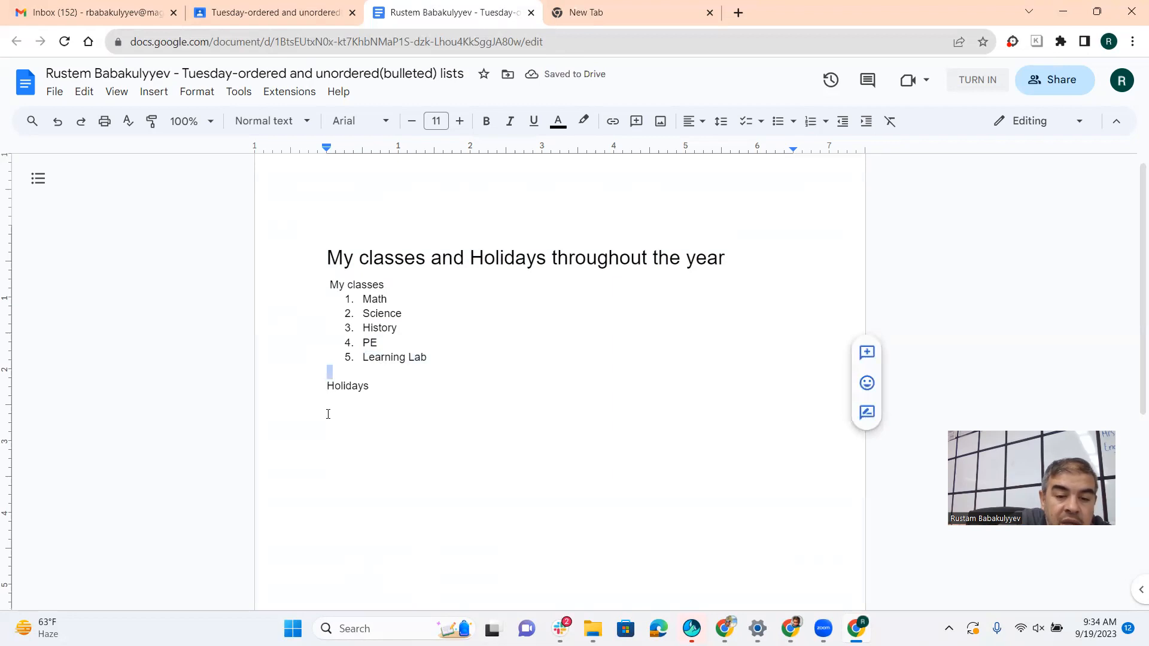
# List the holidays Easter and Halloween on separate lines under "Holidays"
pyautogui.click(372, 386)
pyautogui.press('Return')
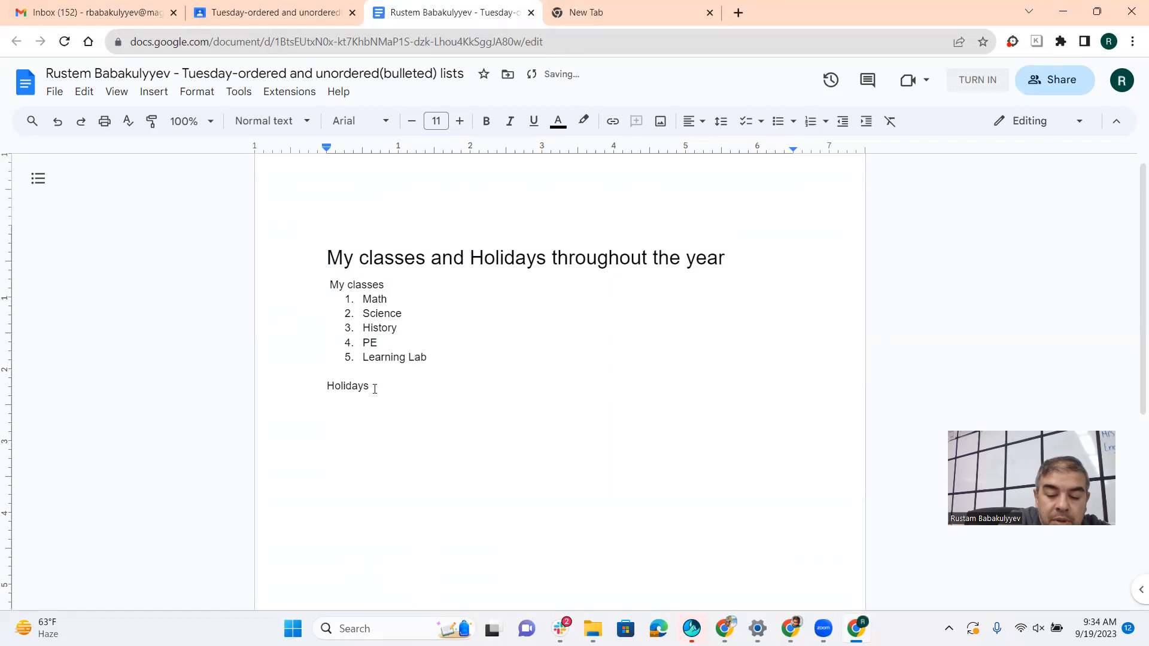
pyautogui.write('Easter')
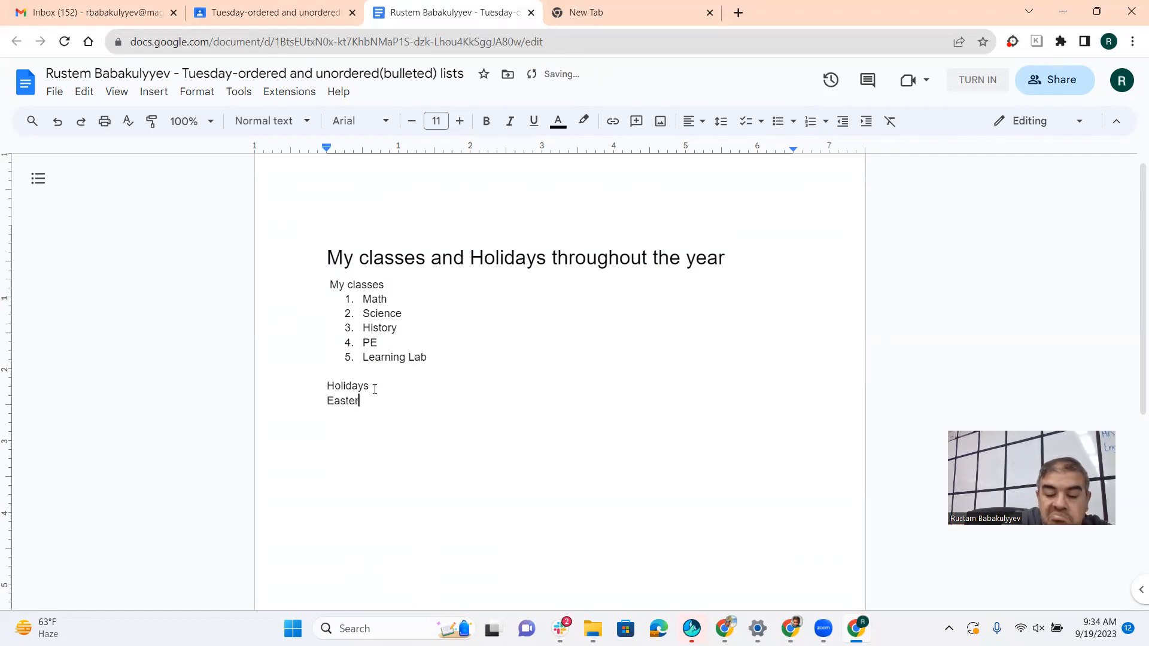
pyautogui.press('Return')
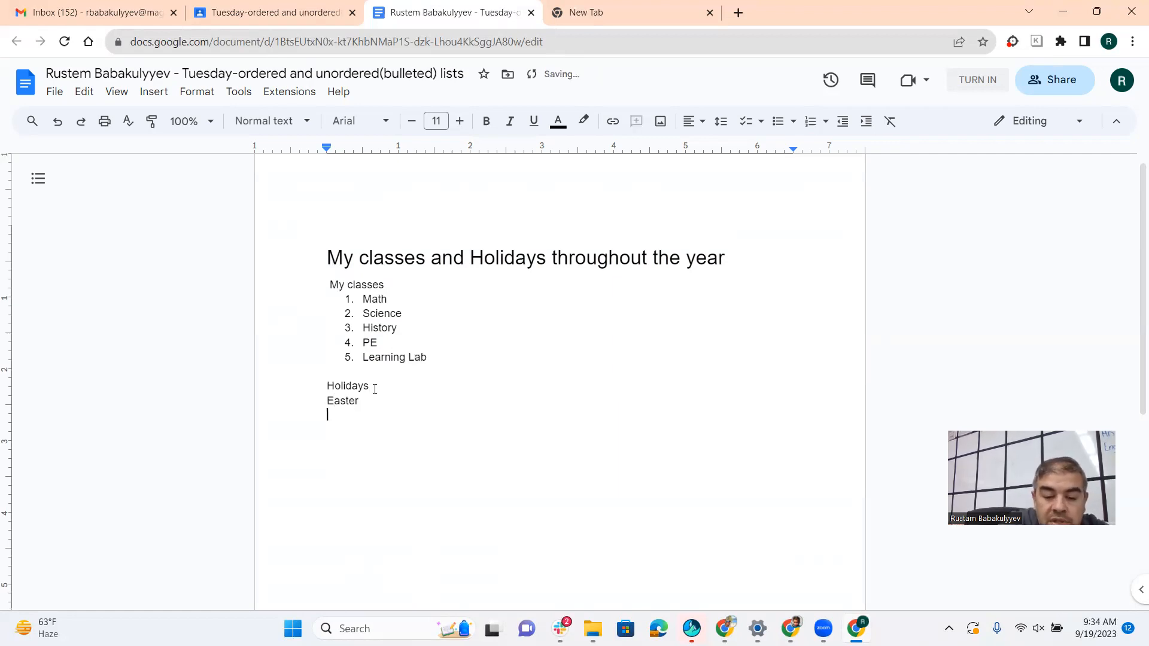
pyautogui.write('Hall')
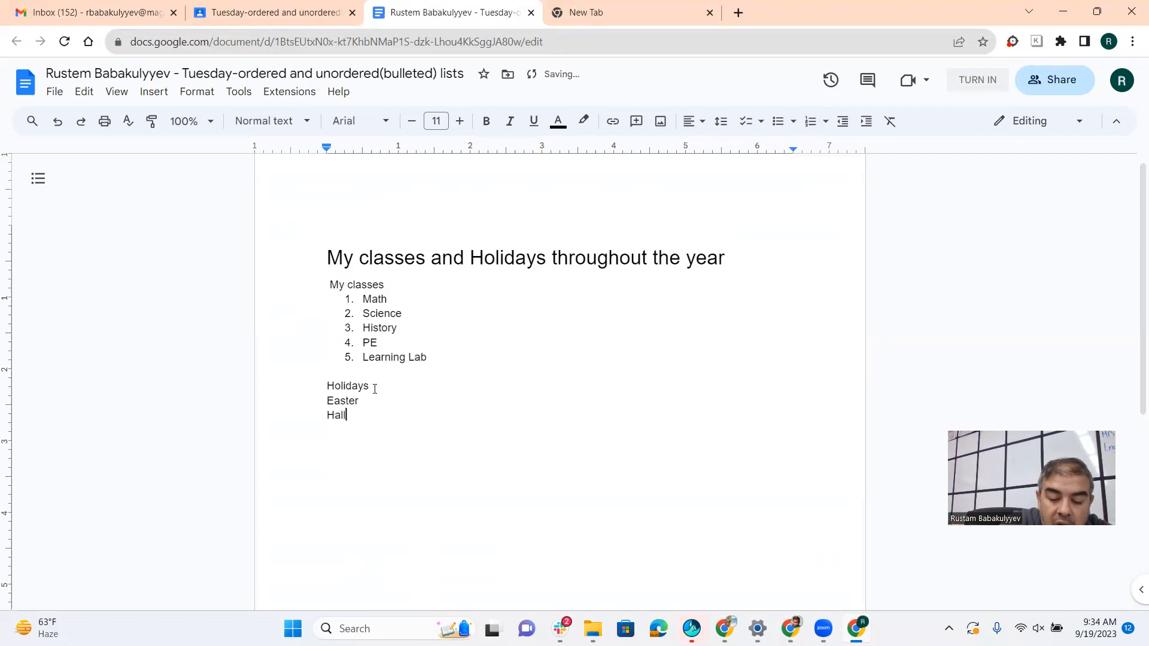
pyautogui.write('oween')
pyautogui.press('Return')
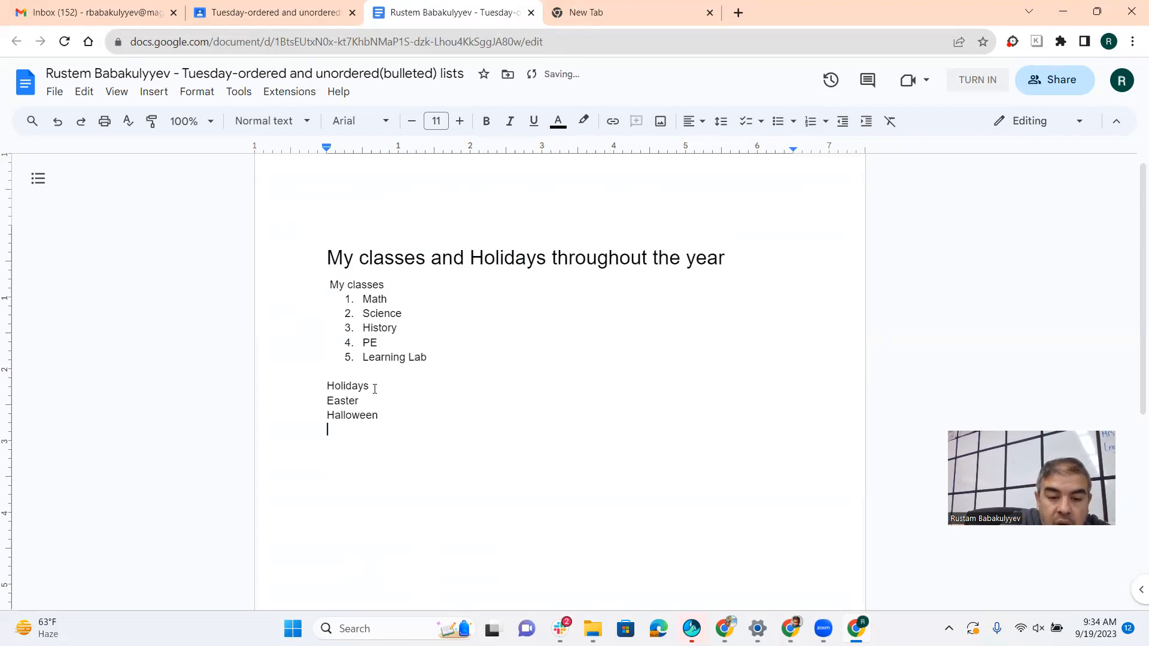
# Add New Year, Christmas and Ramadan on separate lines below Halloween
pyautogui.write('Ne')
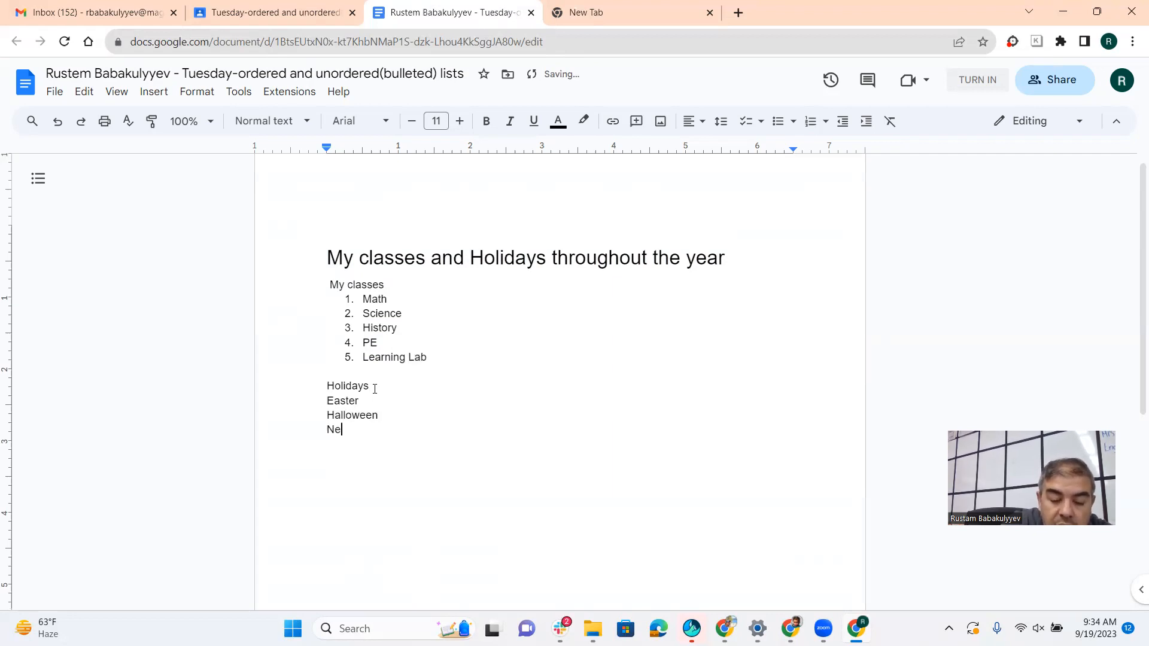
pyautogui.write('w Year')
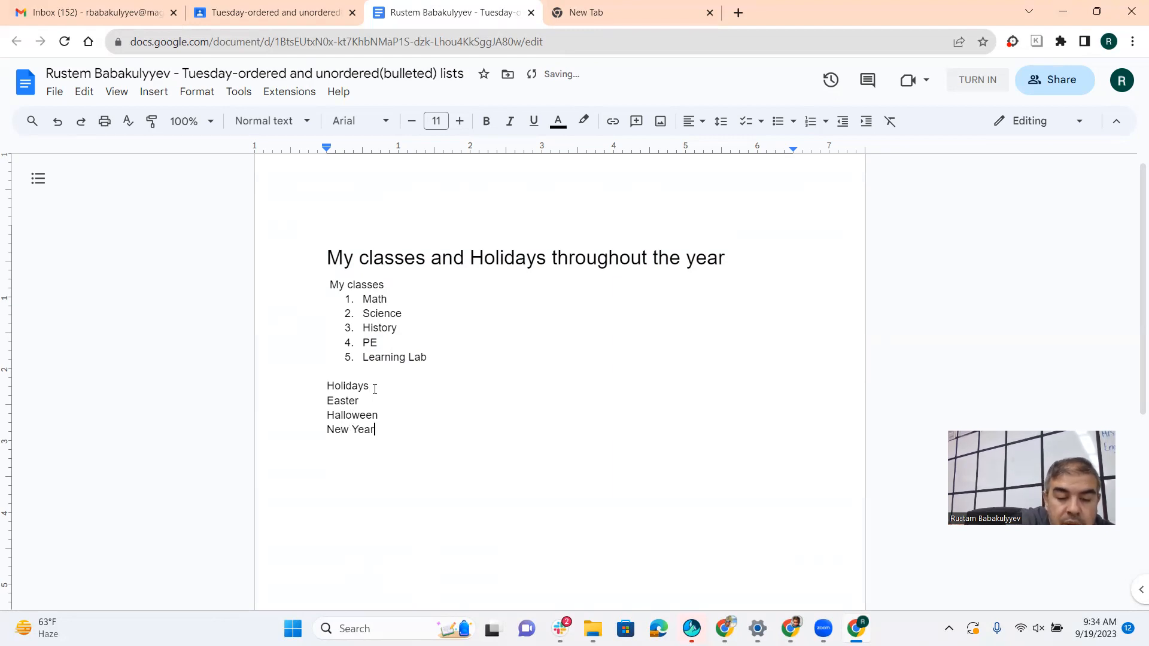
pyautogui.press('Return')
pyautogui.write('Chr')
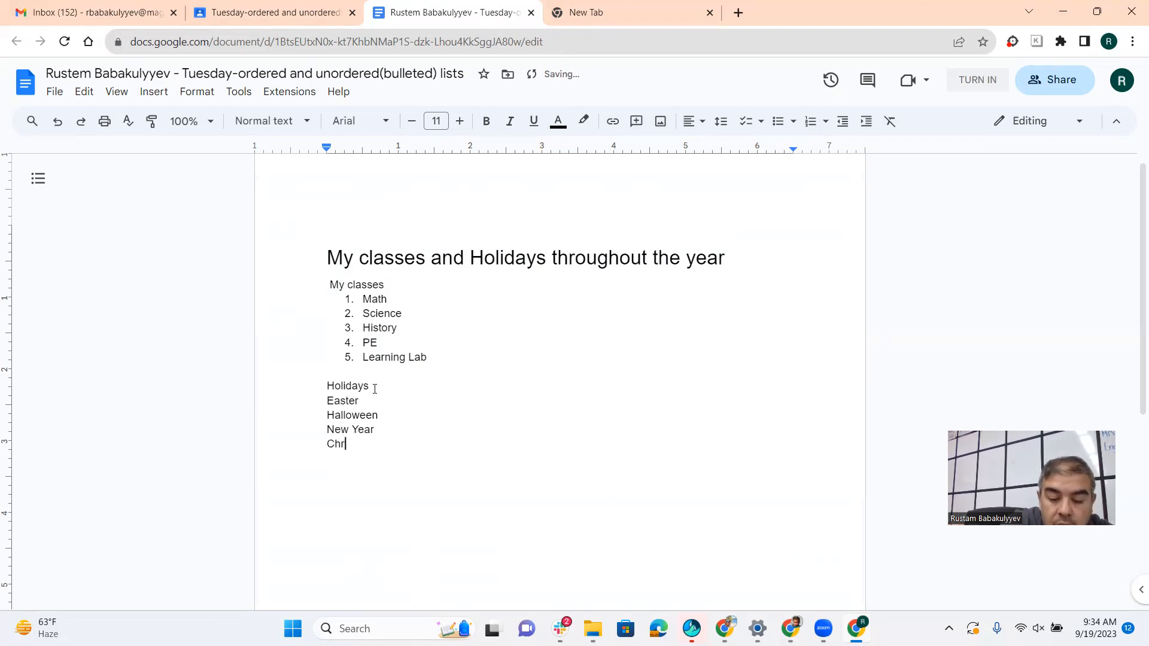
pyautogui.write('istmas')
pyautogui.press('Return')
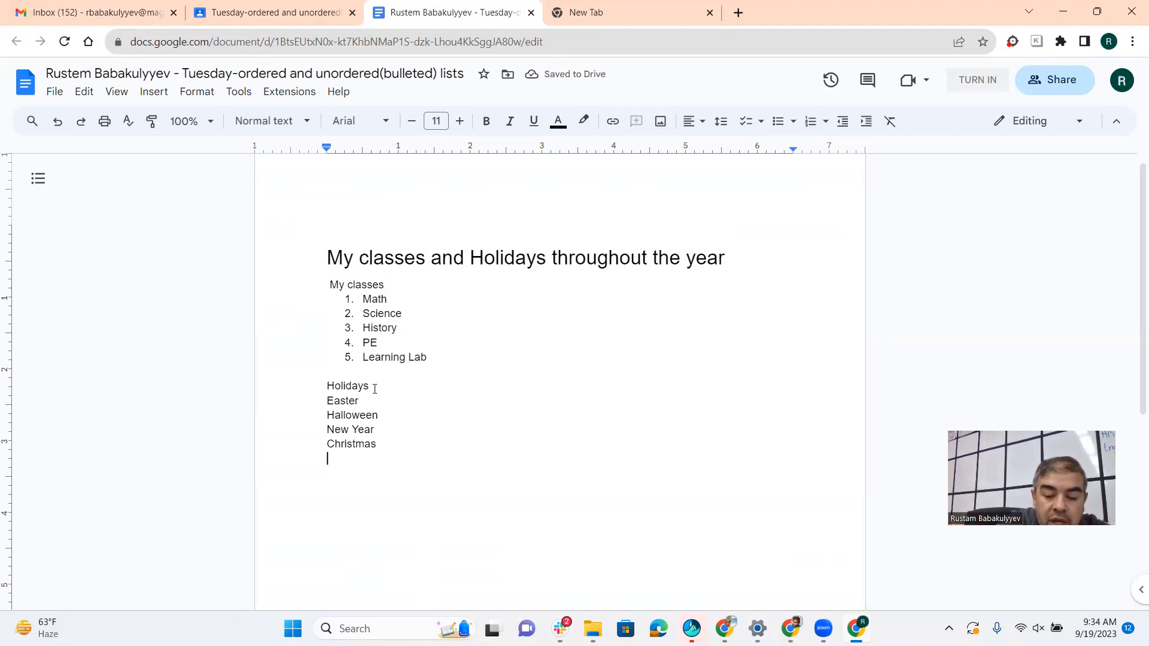
pyautogui.write('Ramadan')
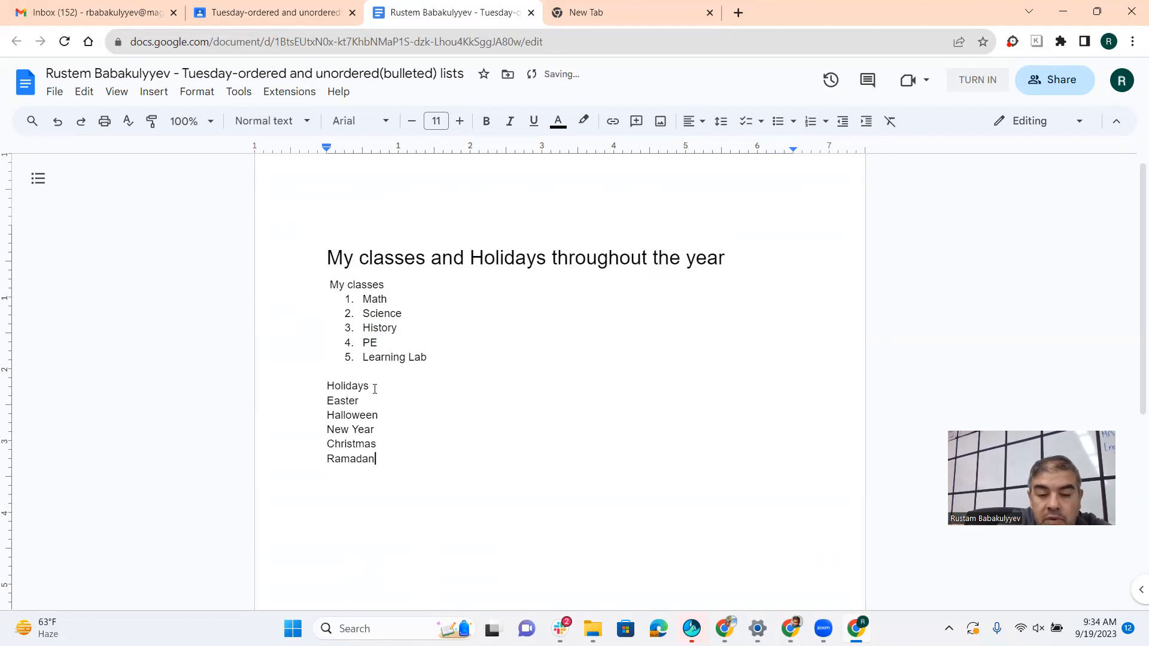
pyautogui.press('Return')
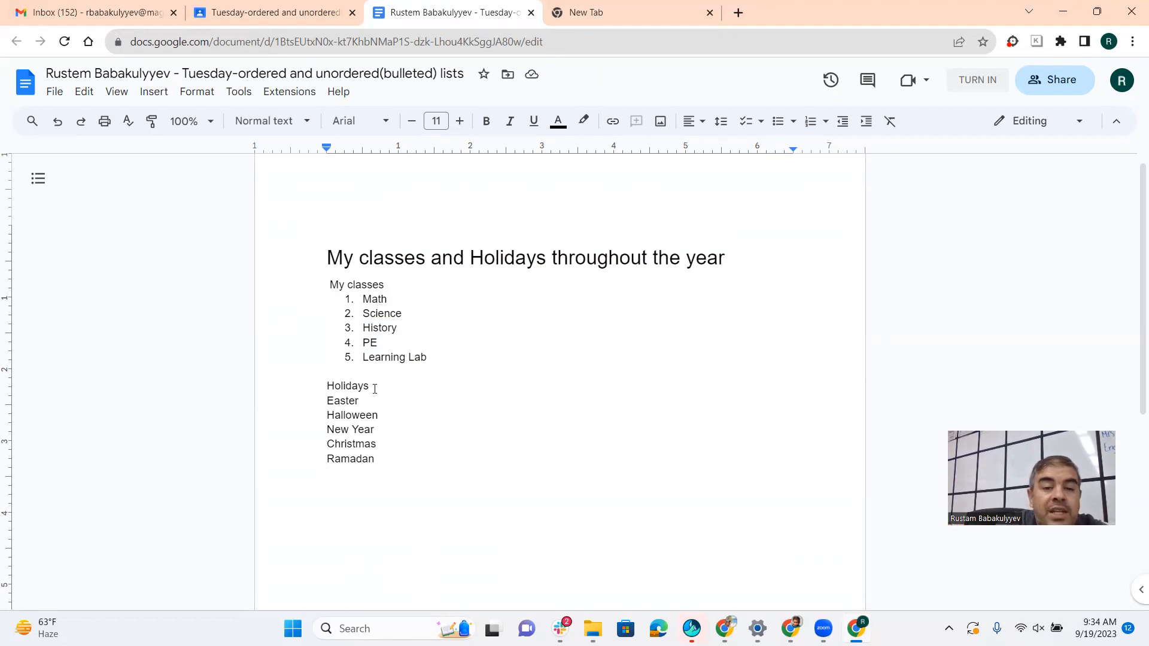
# Check the Classroom assignment for the required number of holidays and compare it with the holidays entered in the document
pyautogui.click(259, 18)
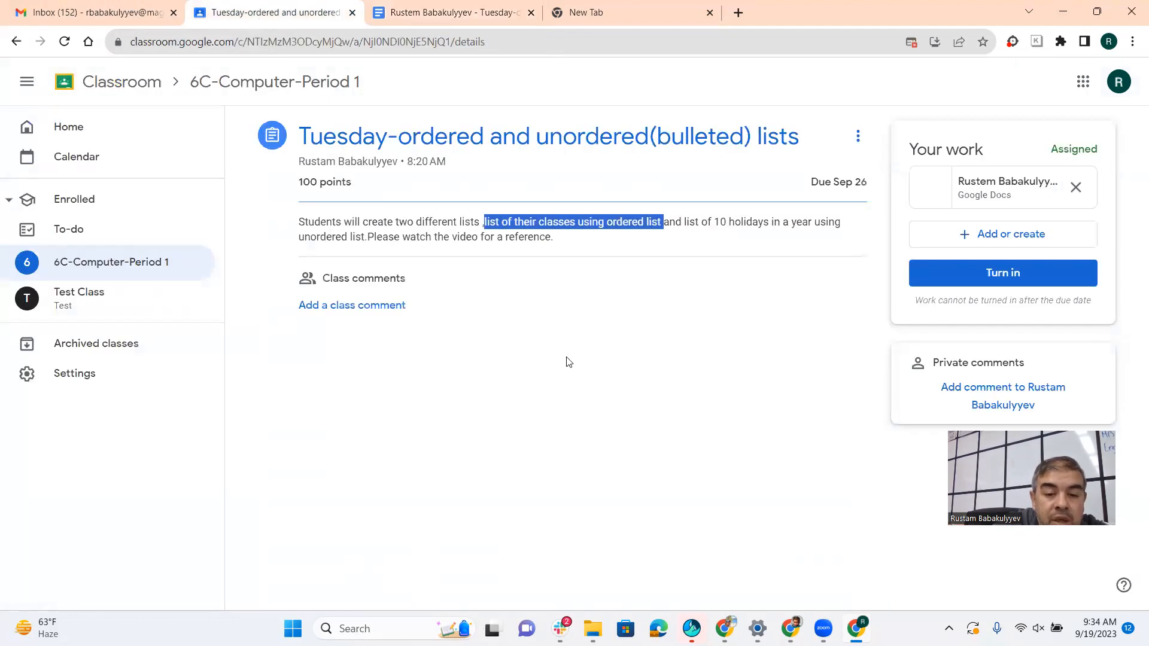
pyautogui.click(731, 223)
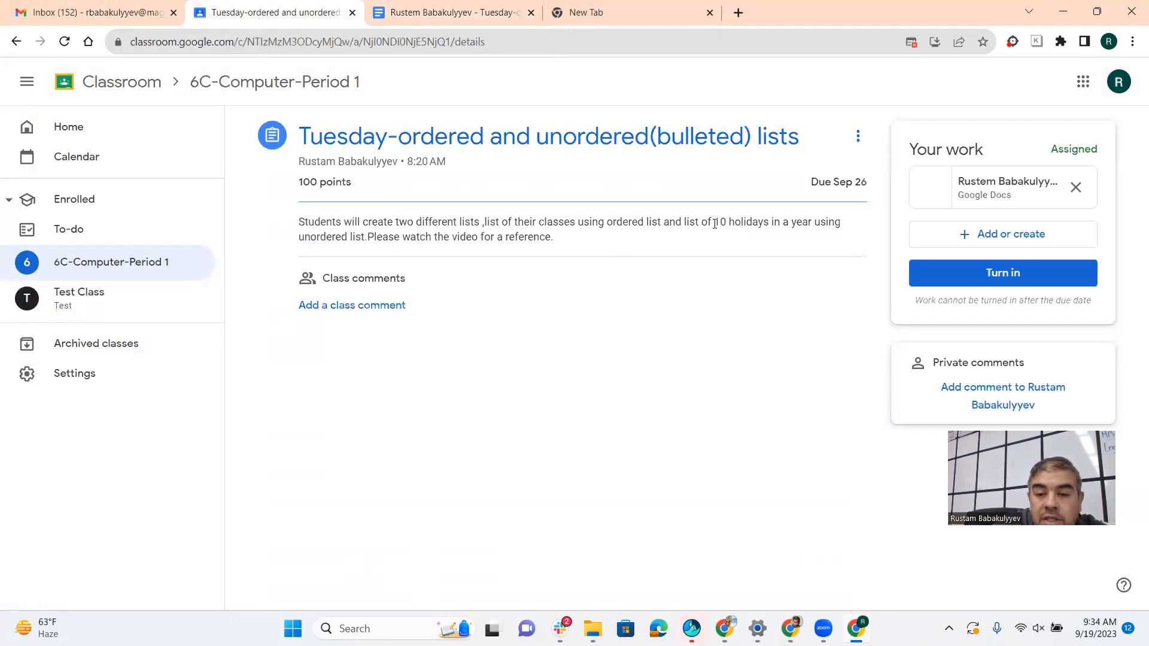
pyautogui.click(488, 15)
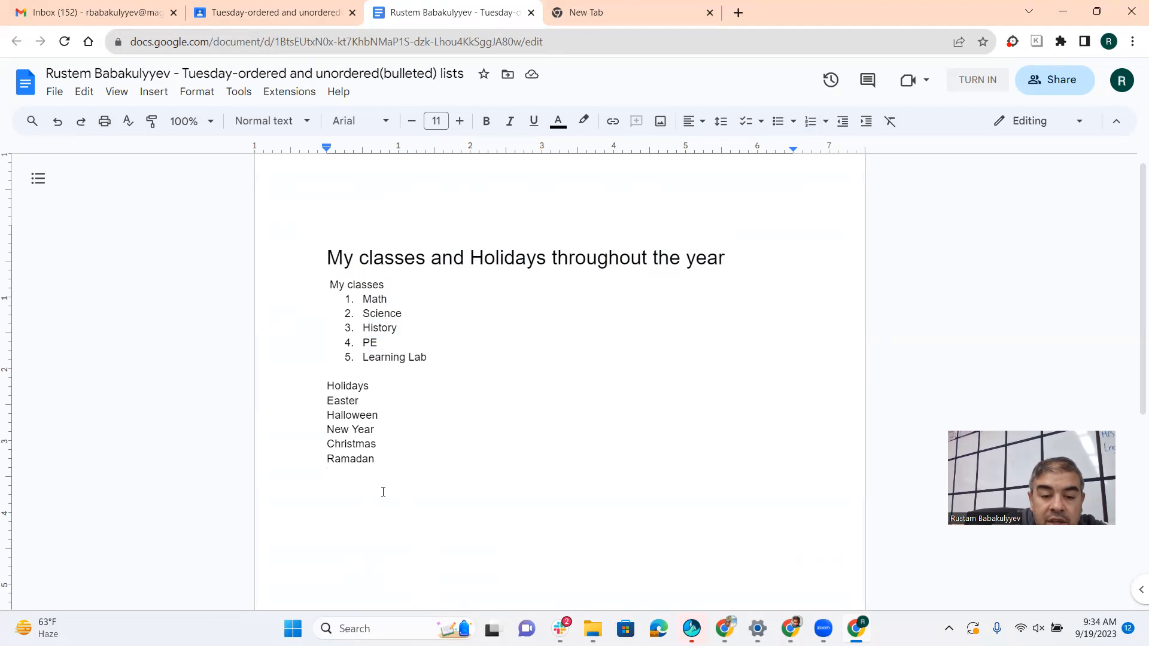
pyautogui.moveTo(379, 459); pyautogui.dragTo(325, 408)
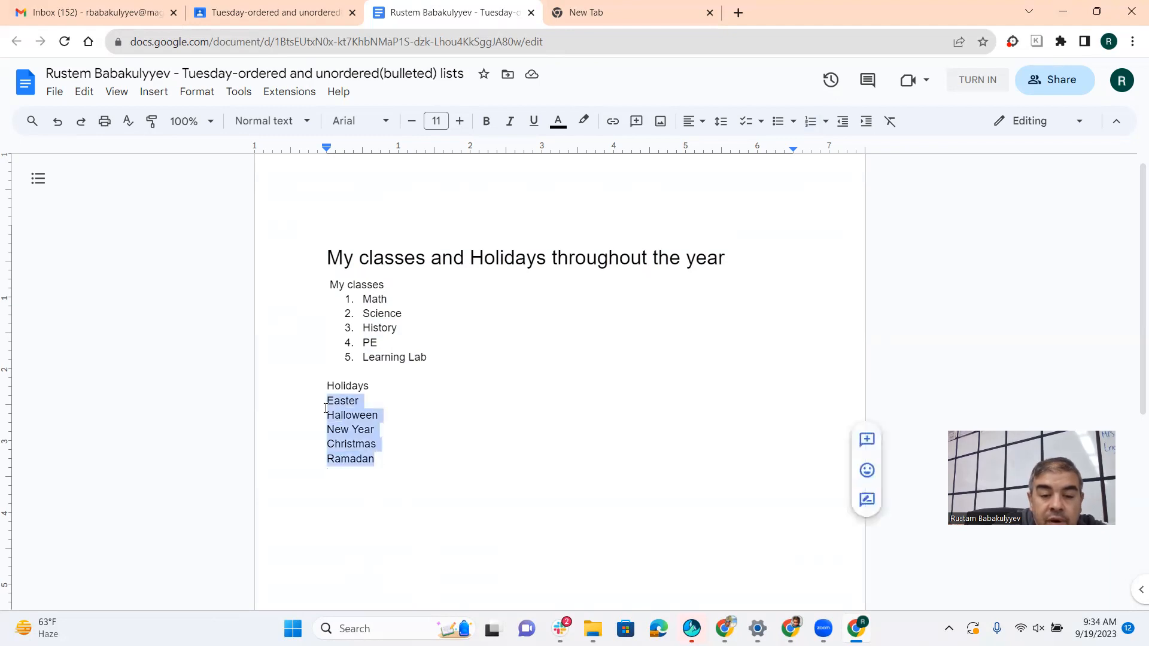
# Add Labor Day, Independence Day and International Women's day on separate lines below Ramadan
pyautogui.click(349, 479)
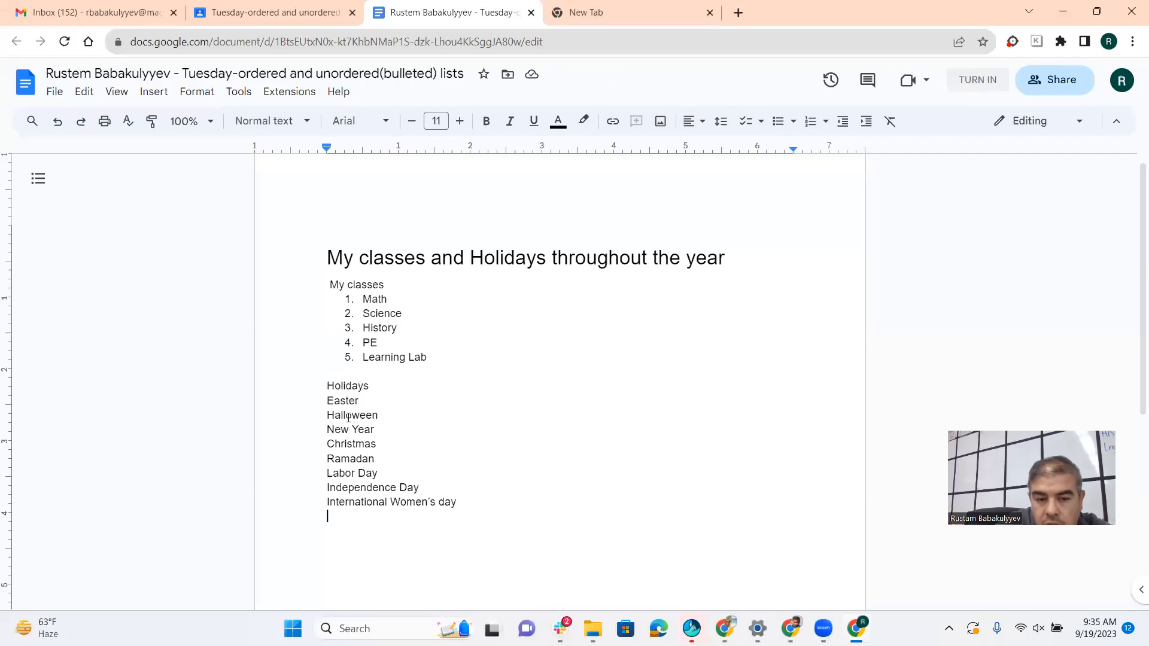
pyautogui.click(328, 400)
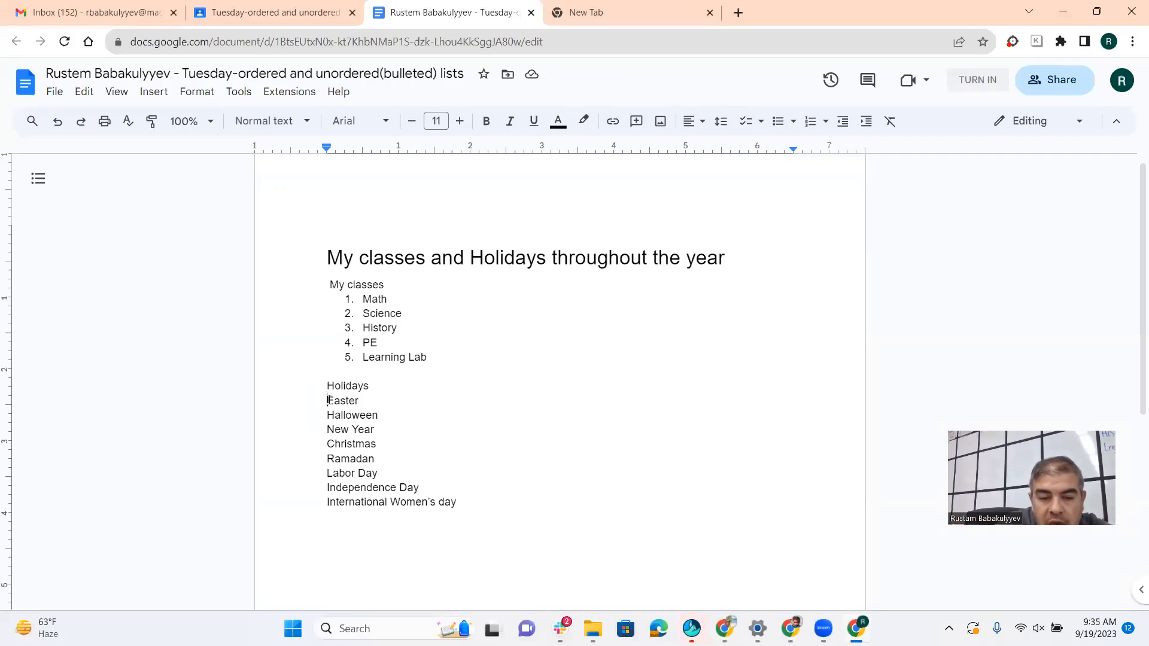
pyautogui.moveTo(327, 400); pyautogui.dragTo(447, 499)
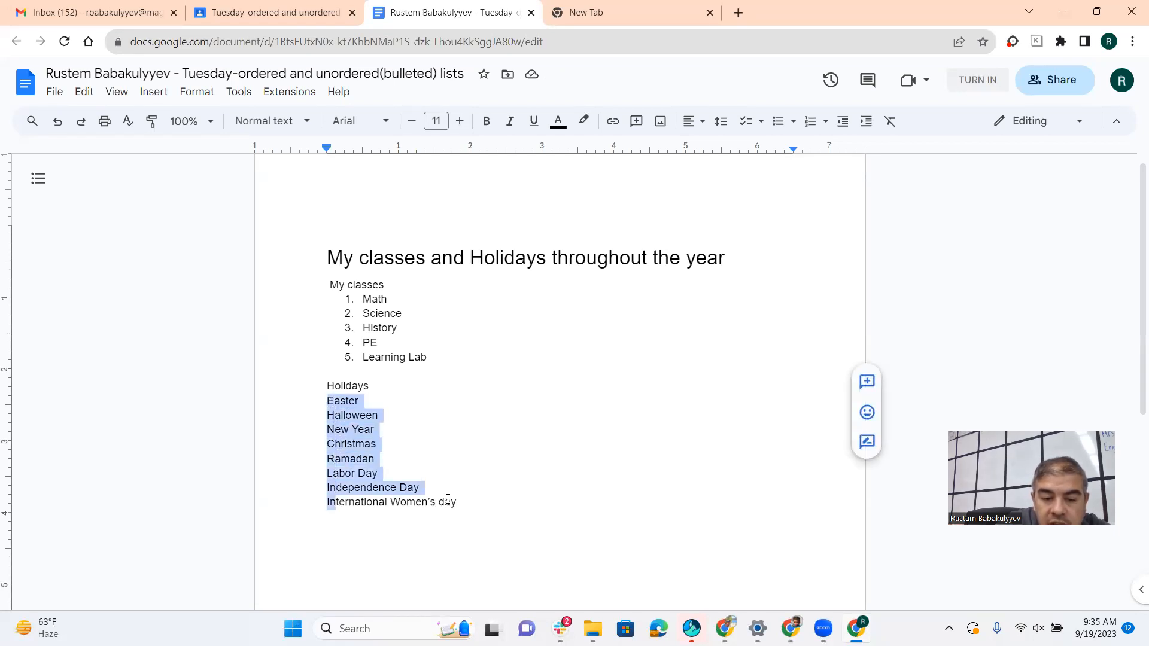
pyautogui.click(473, 502)
pyautogui.press('Return')
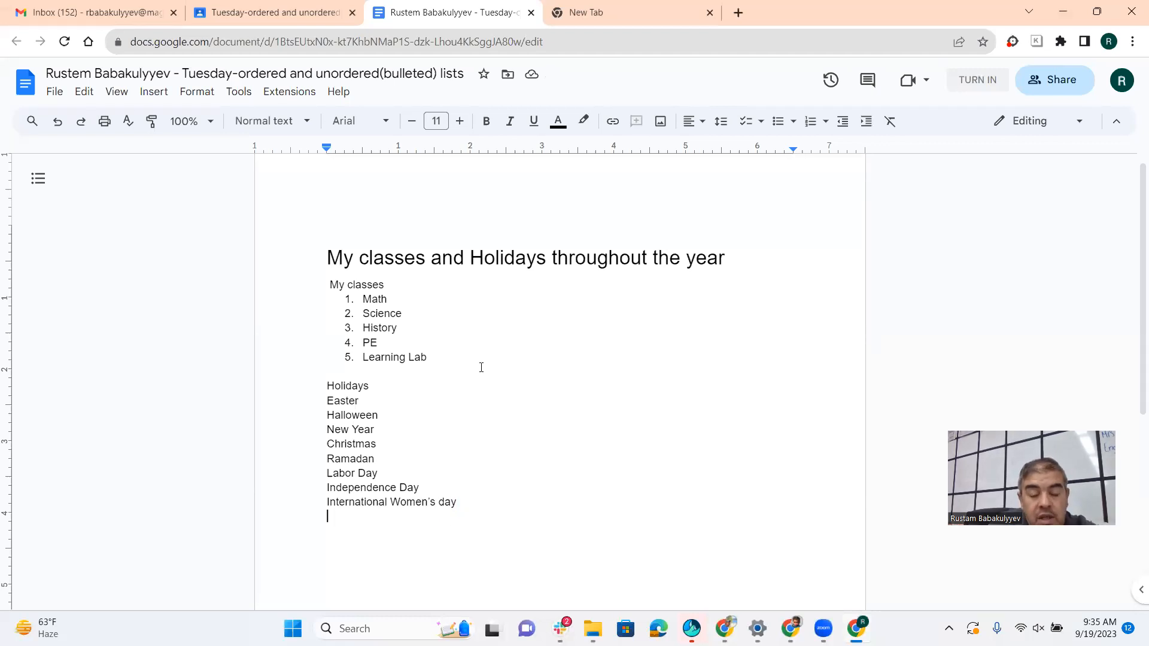
# Search Google for "holidays in a year in us" to find more holidays for the list
pyautogui.click(661, 15)
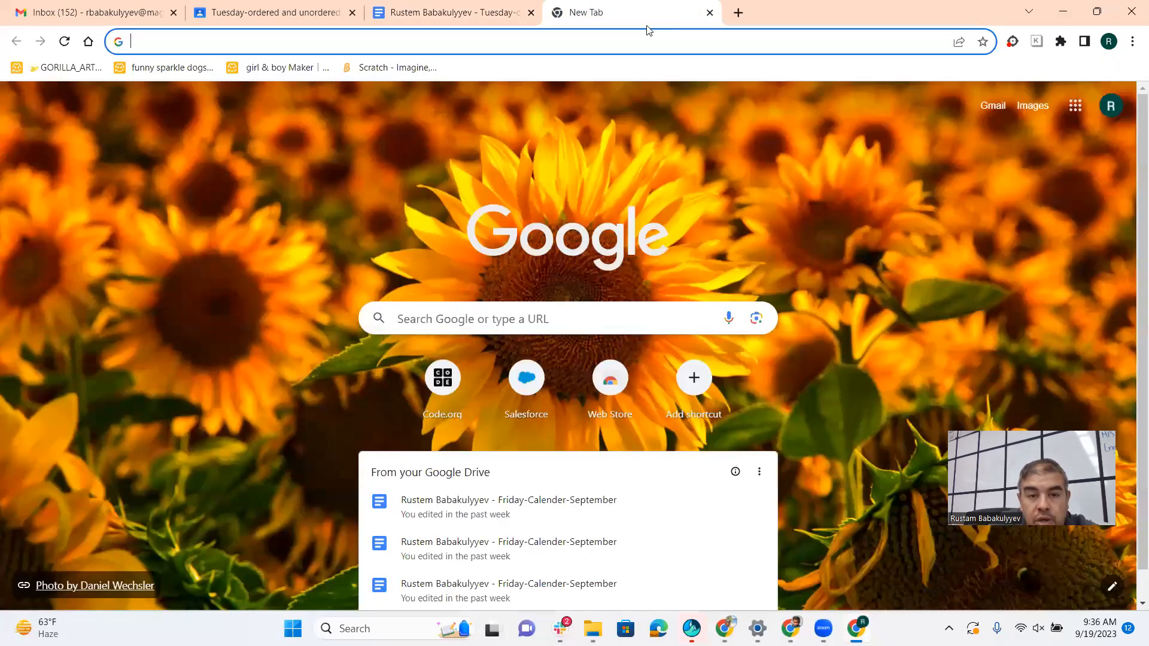
pyautogui.click(744, 42)
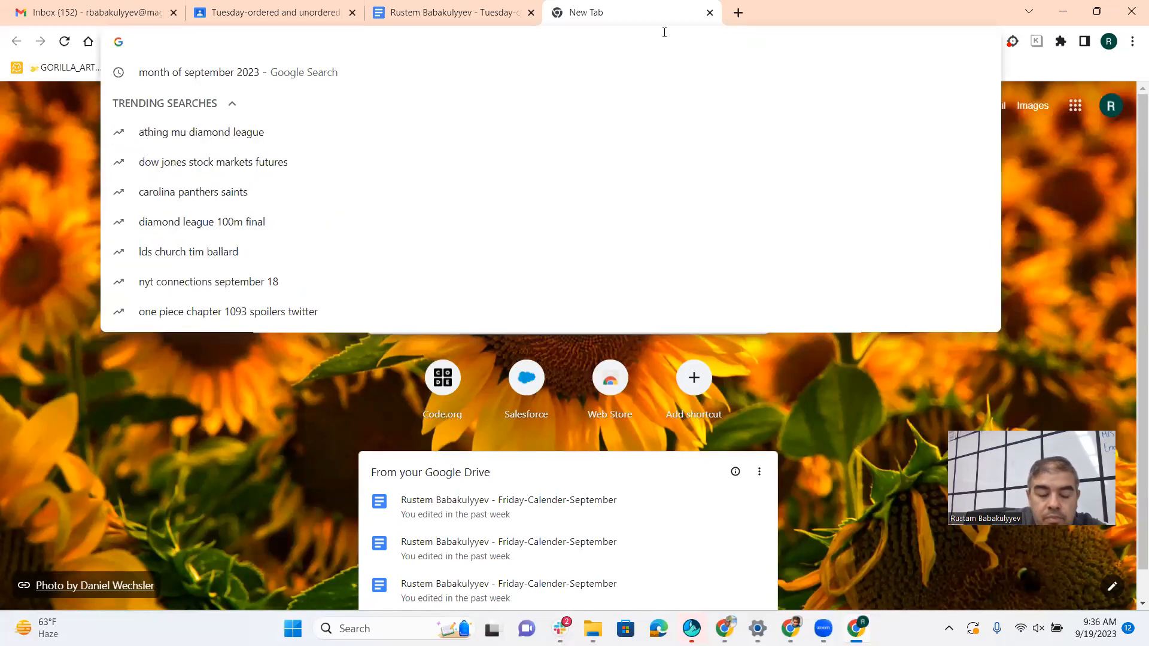
pyautogui.write('holida')
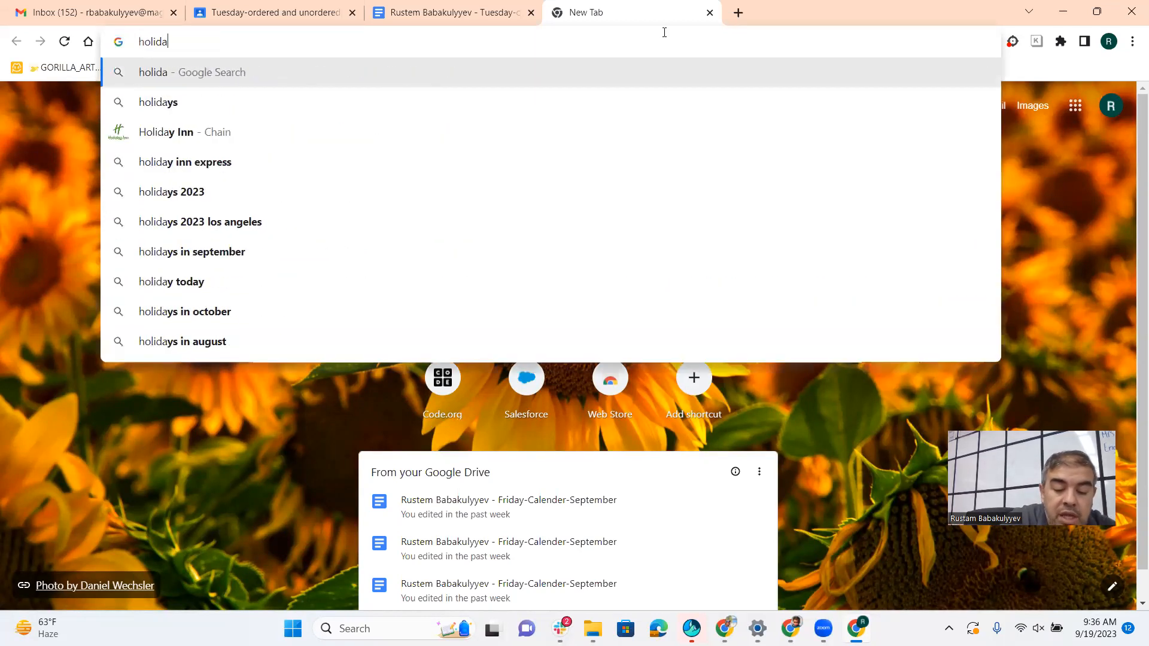
pyautogui.write('ys in a year ')
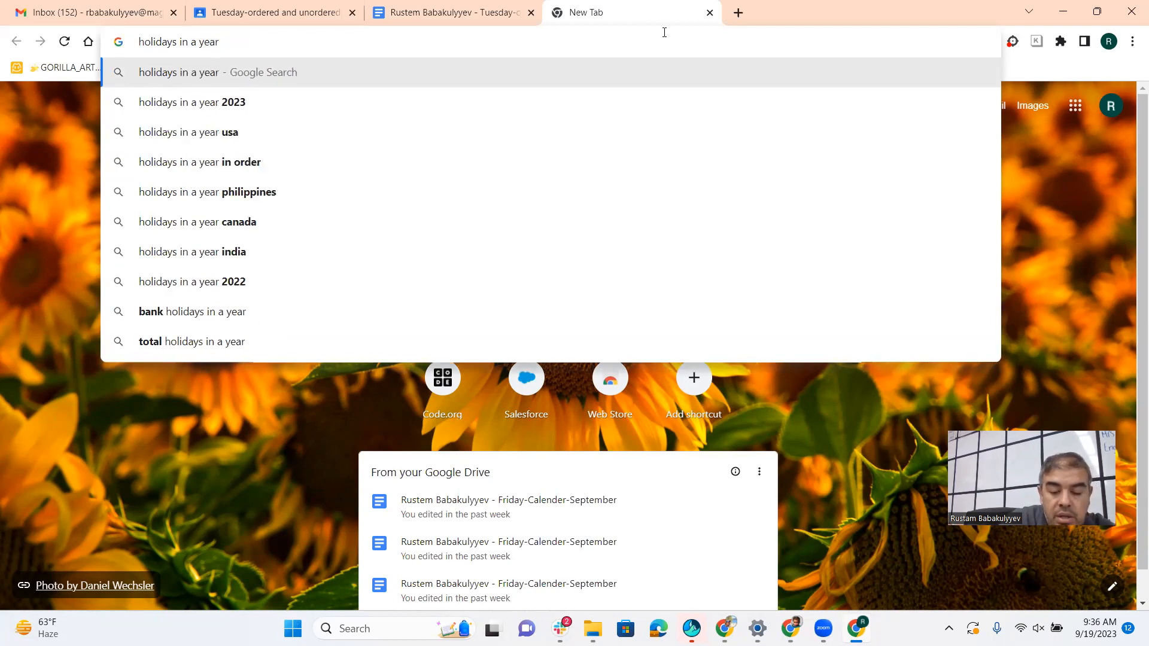
pyautogui.write('in us')
pyautogui.press('Return')
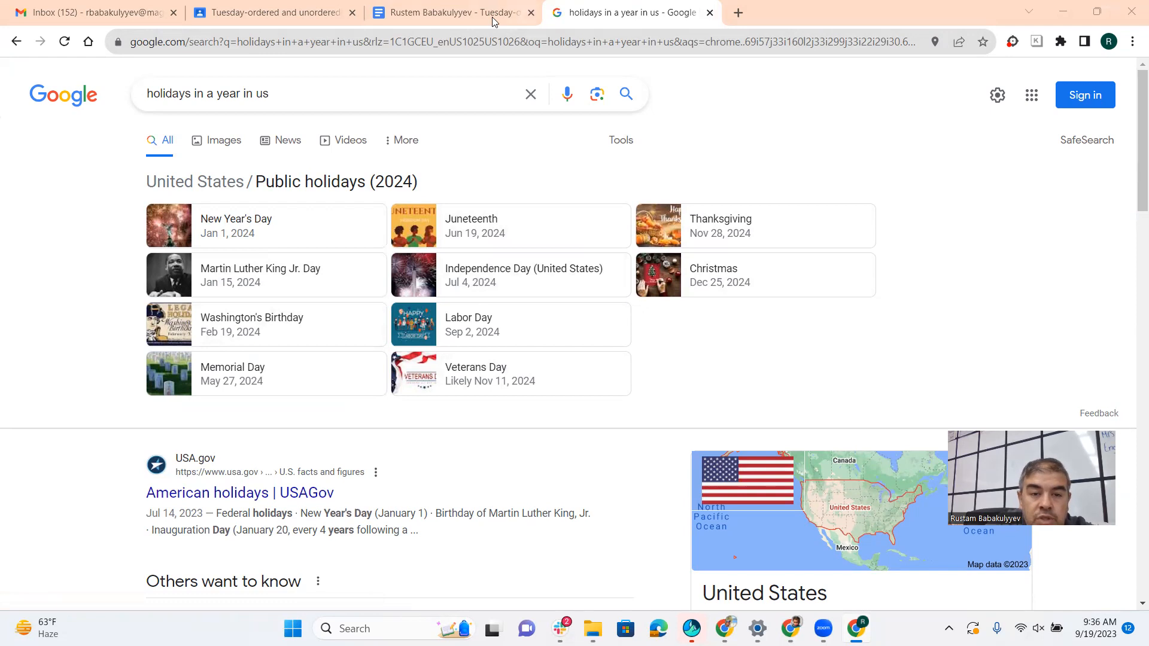
# Return to the Google Doc and format the holidays from Easter through International Women's day as a bulleted list
pyautogui.click(472, 13)
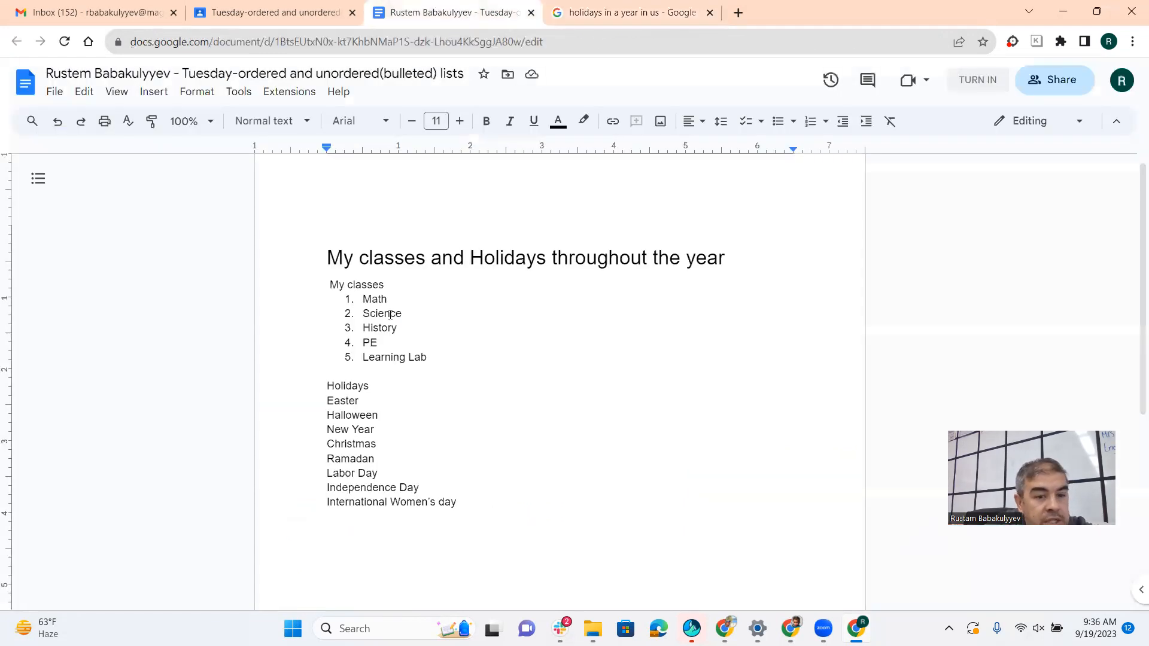
pyautogui.moveTo(479, 512); pyautogui.dragTo(312, 402)
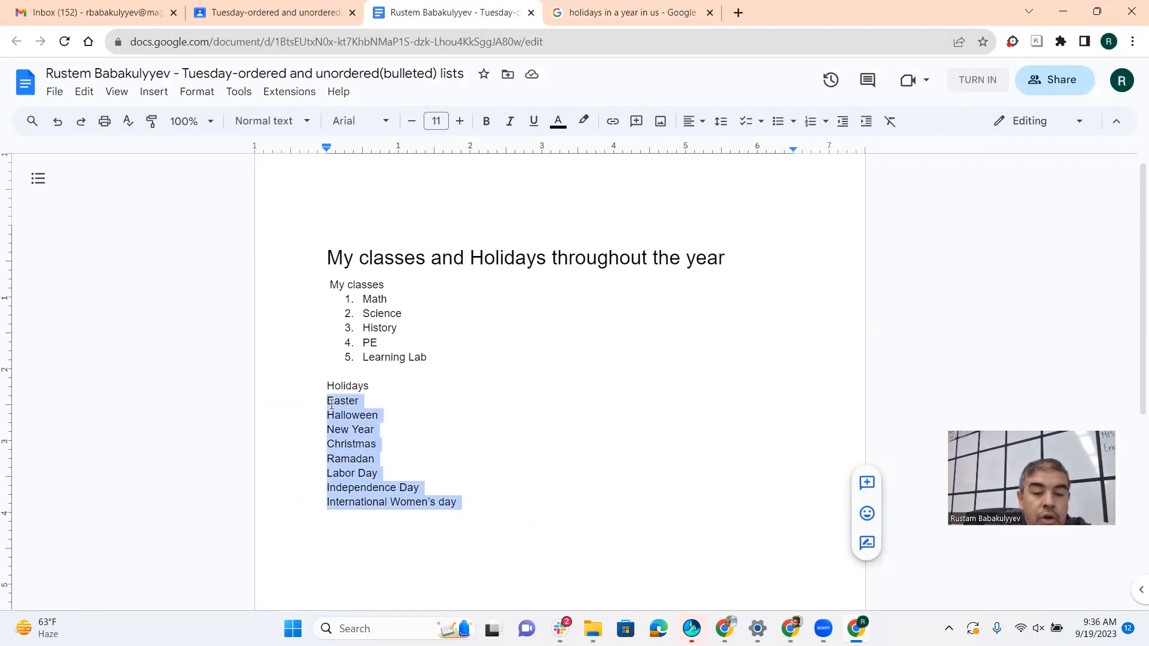
pyautogui.click(1063, 79)
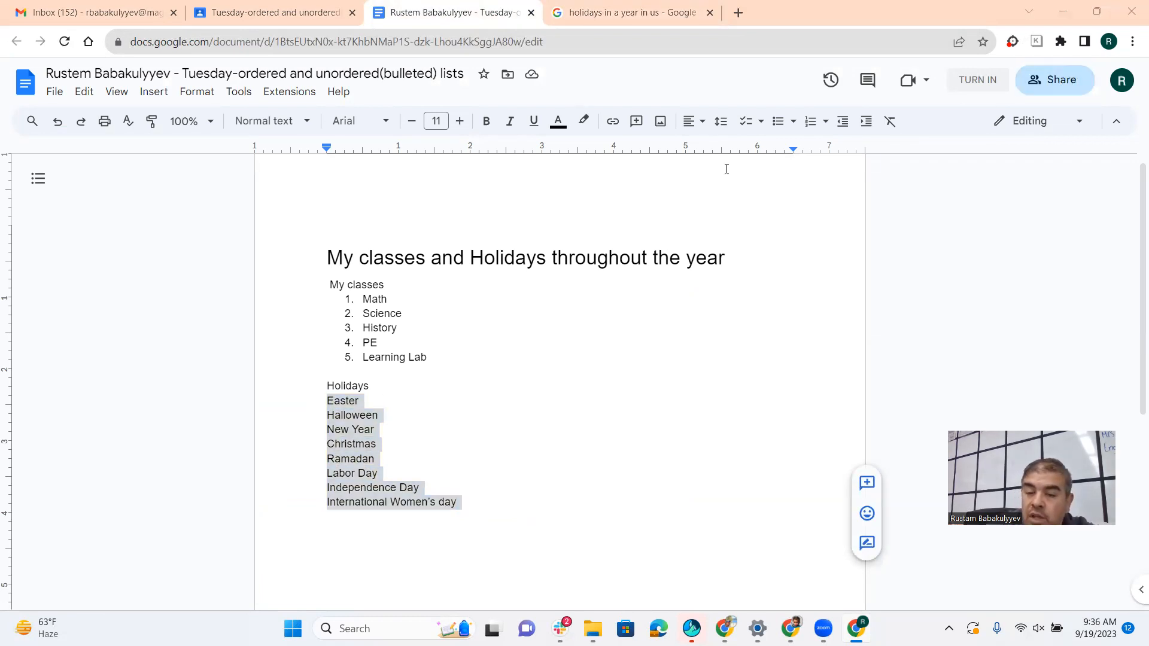
pyautogui.click(777, 123)
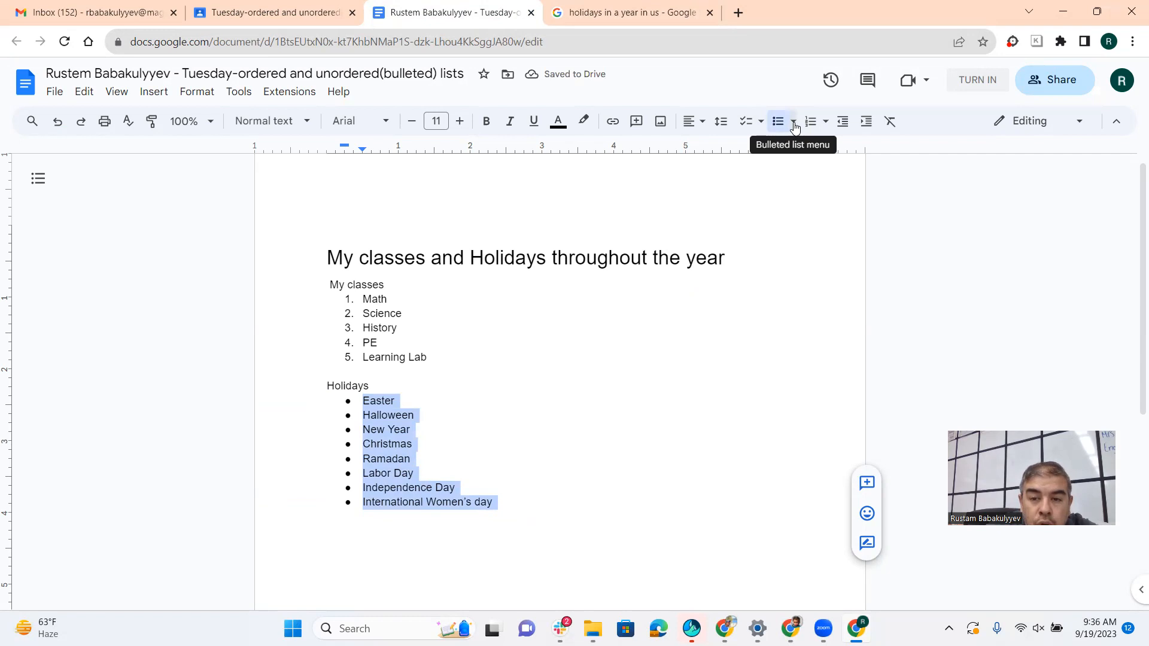
# Look through the available bullet styles and checklist options for the holiday list without changing its style
pyautogui.click(793, 124)
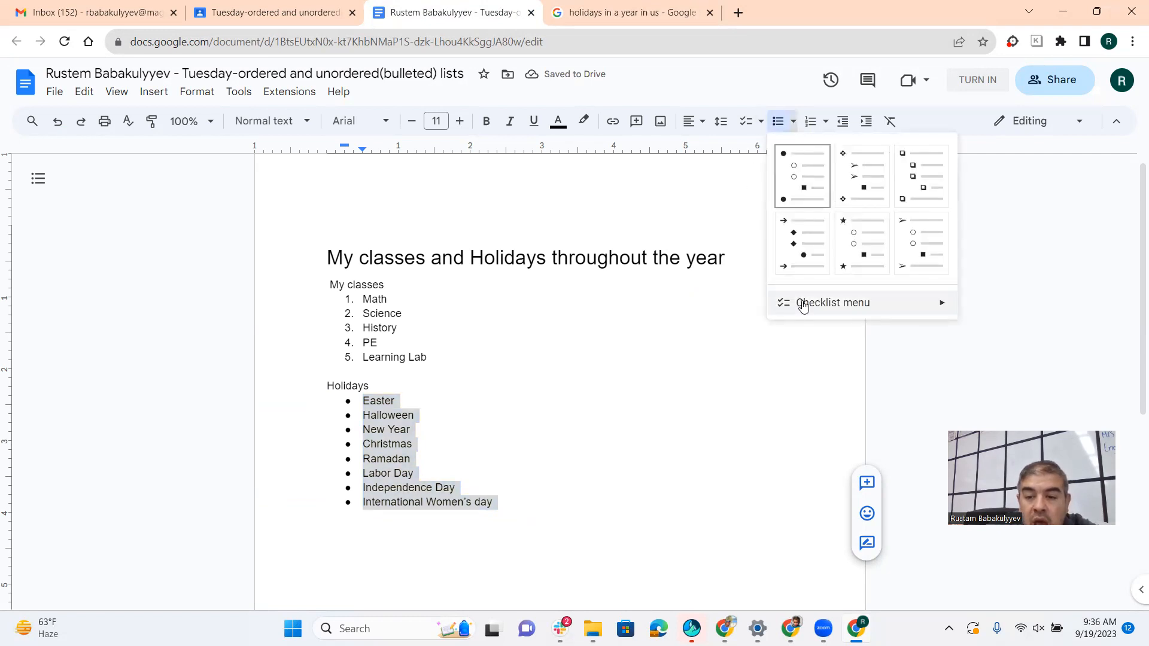
pyautogui.moveTo(803, 305)
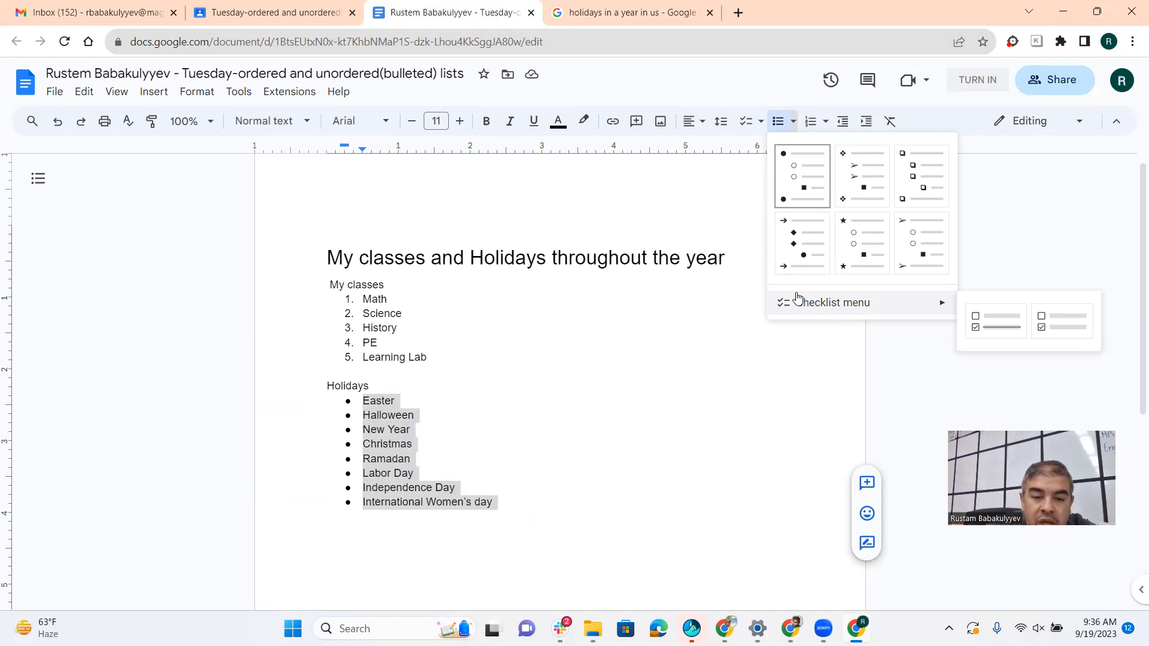
pyautogui.click(770, 102)
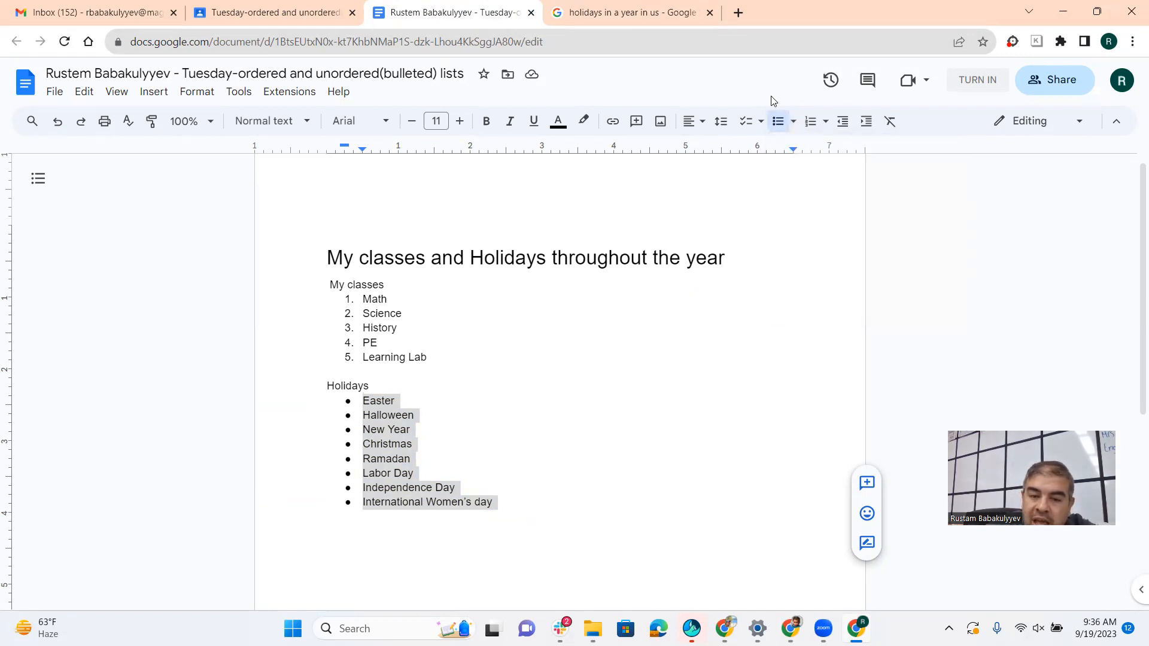
# Review the numbered class list, the bulleted holiday list and the whole document by highlighting each of them
pyautogui.click(432, 307)
pyautogui.moveTo(429, 364); pyautogui.dragTo(345, 313)
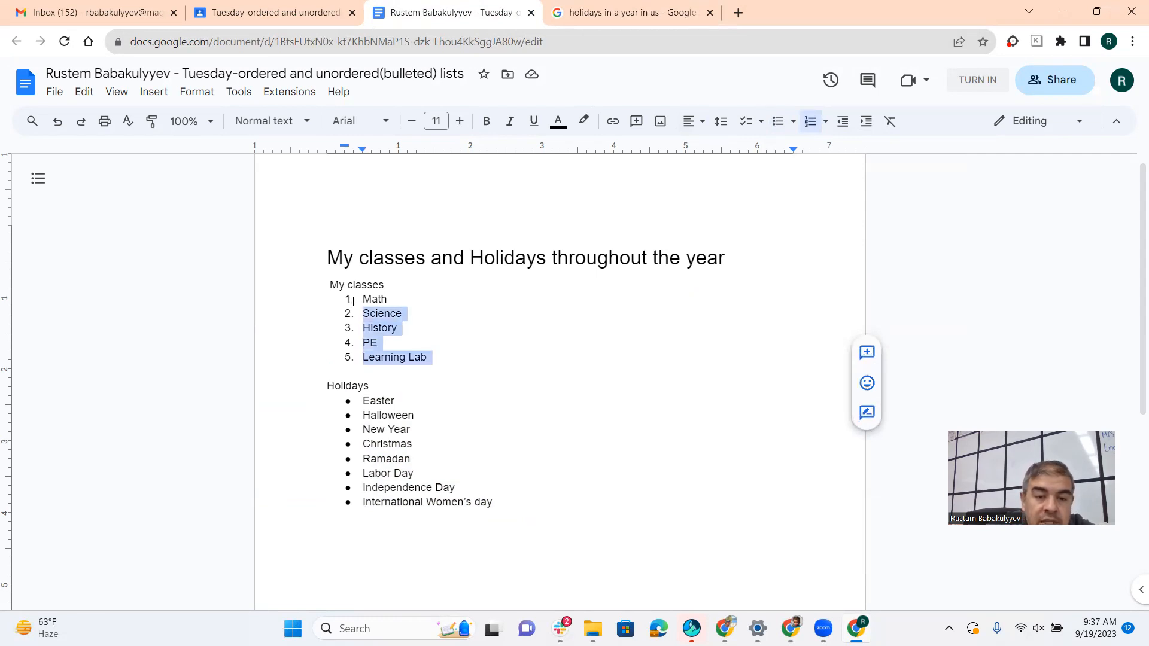
pyautogui.click(389, 472)
pyautogui.moveTo(497, 508); pyautogui.dragTo(361, 398)
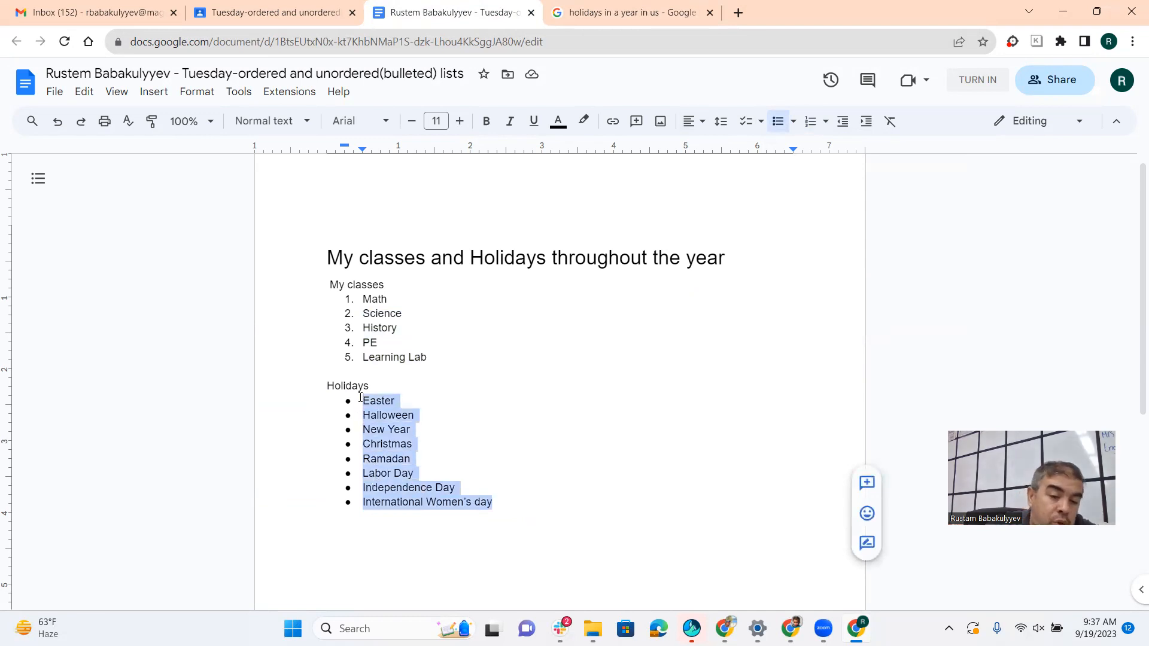
pyautogui.click(387, 429)
pyautogui.doubleClick(448, 446)
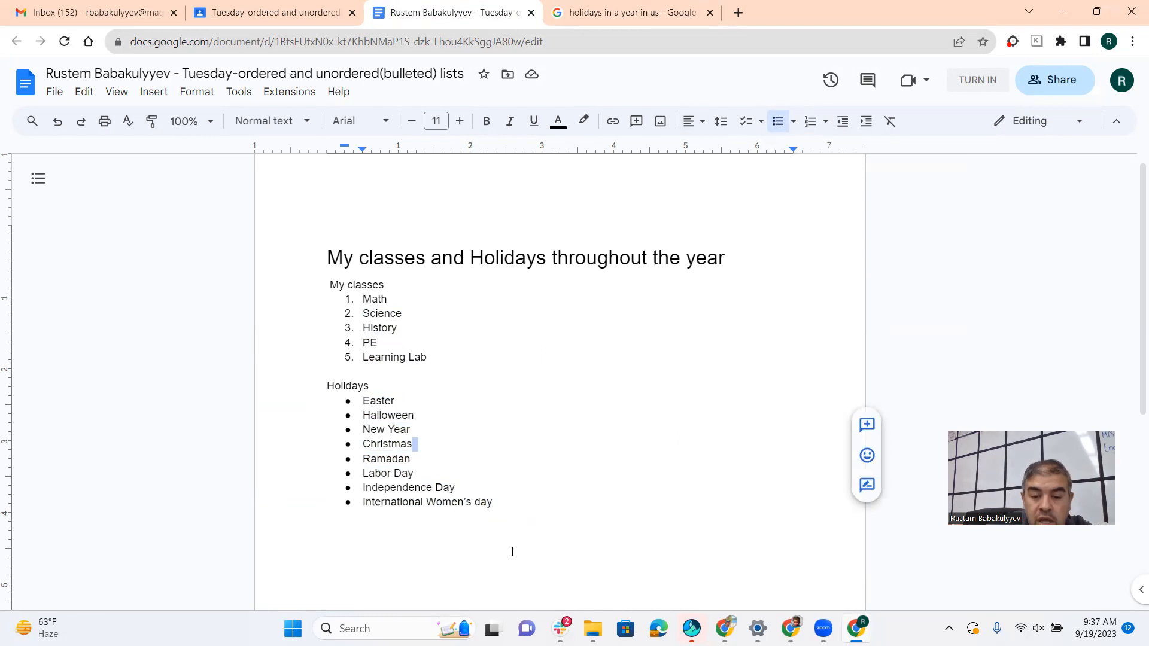
pyautogui.moveTo(485, 503); pyautogui.dragTo(299, 261)
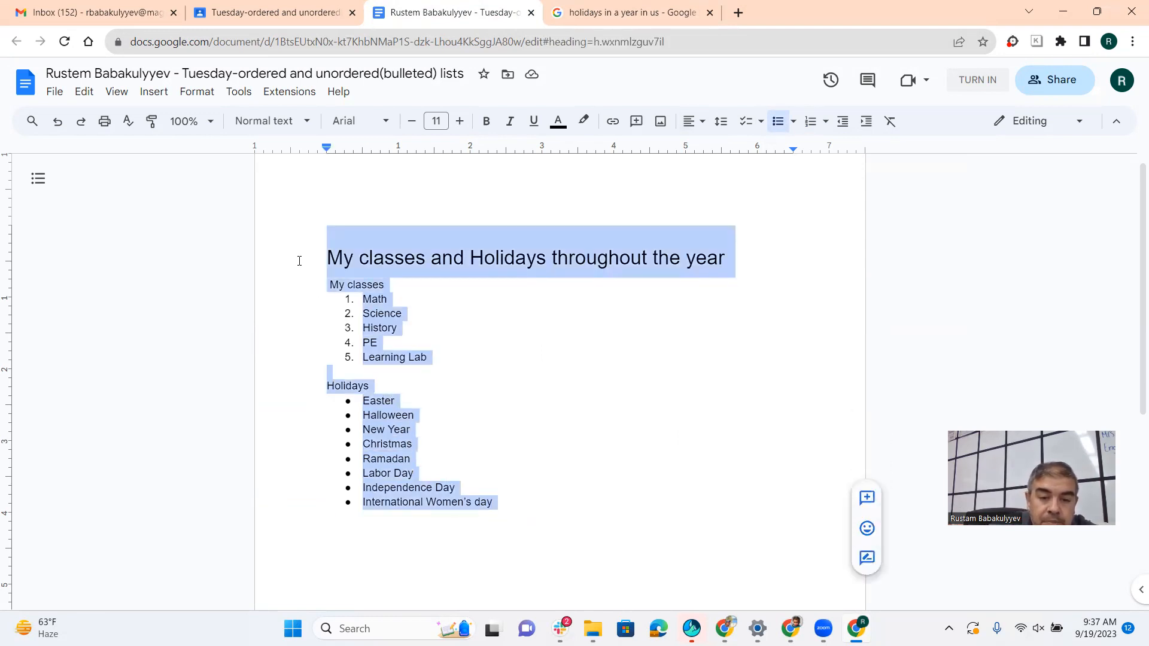
pyautogui.click(342, 239)
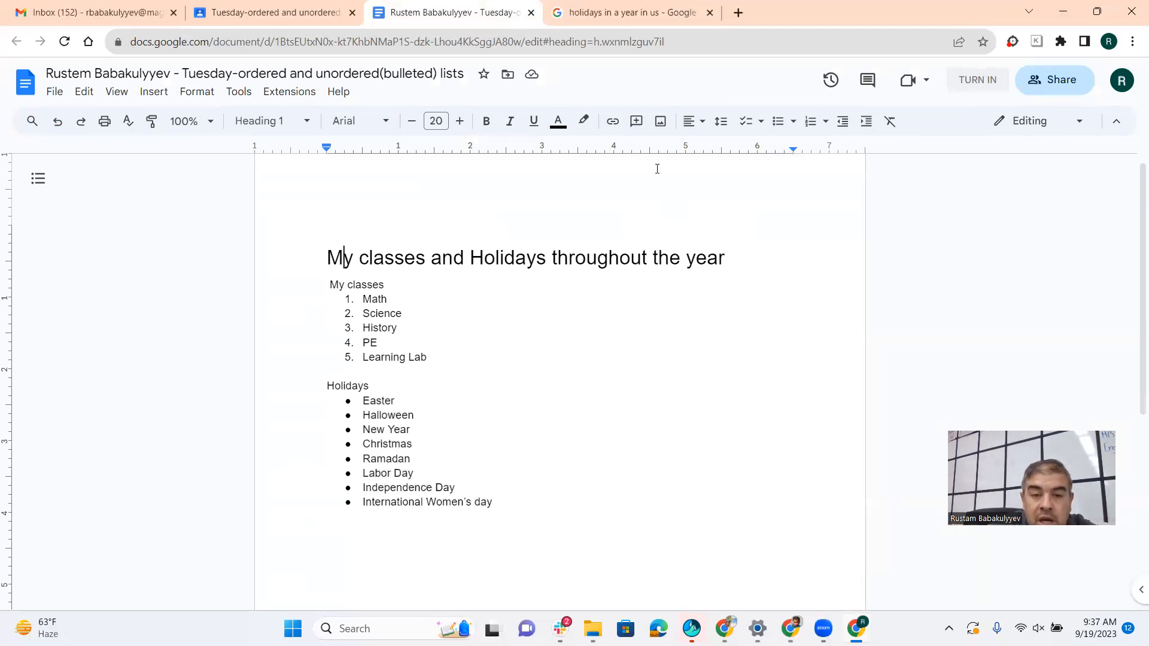
# Return to Google Classroom and show the Tuesday ordered and unordered lists assignment in the classwork of 6C-Computer-Period 1
pyautogui.click(277, 16)
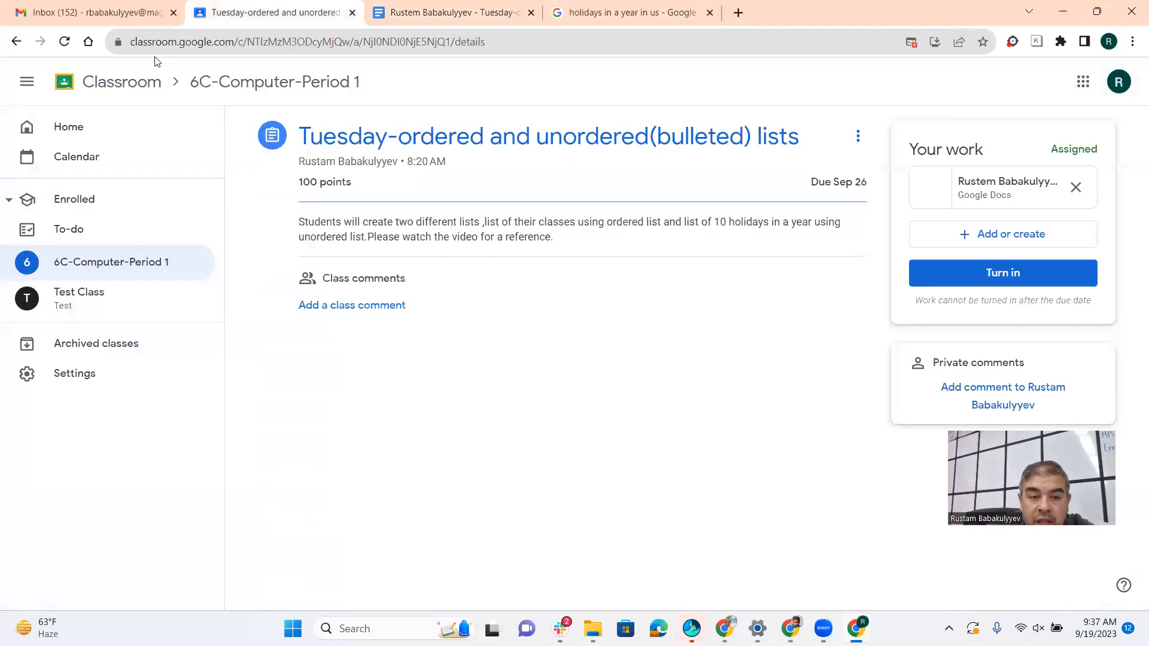
pyautogui.click(316, 83)
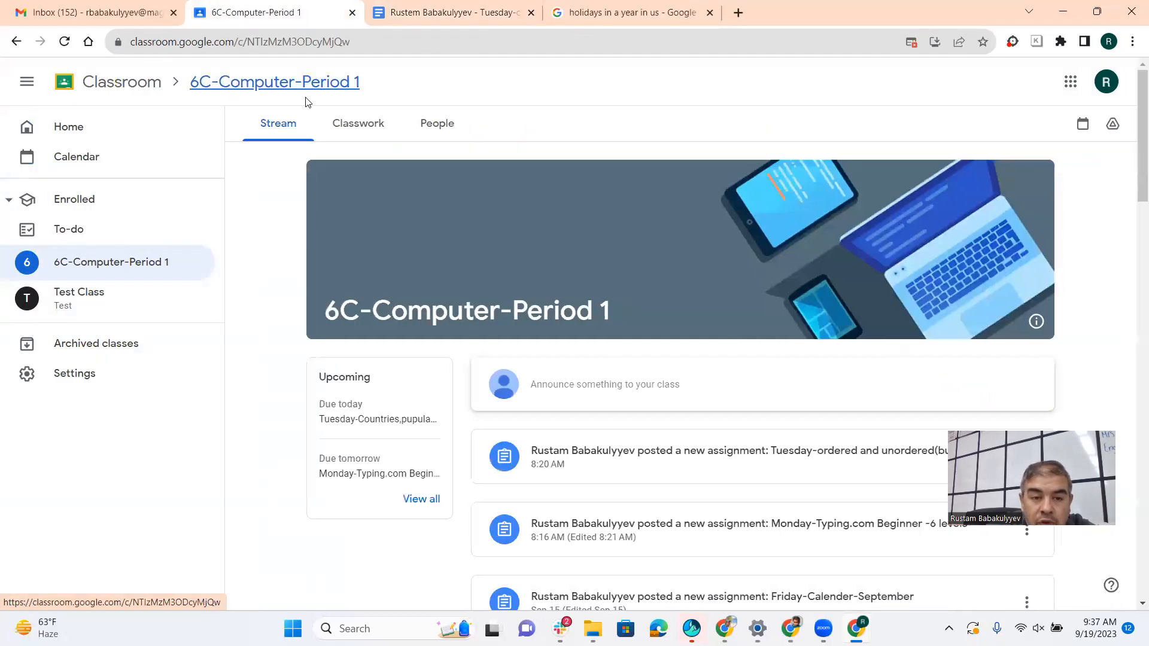
pyautogui.click(366, 125)
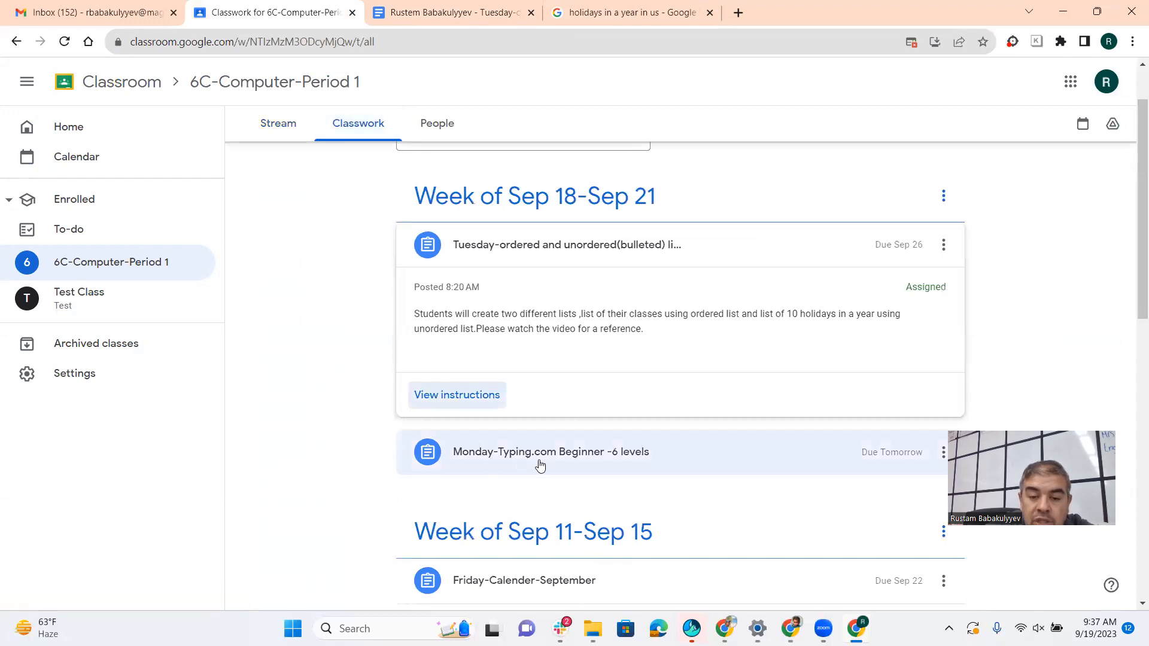